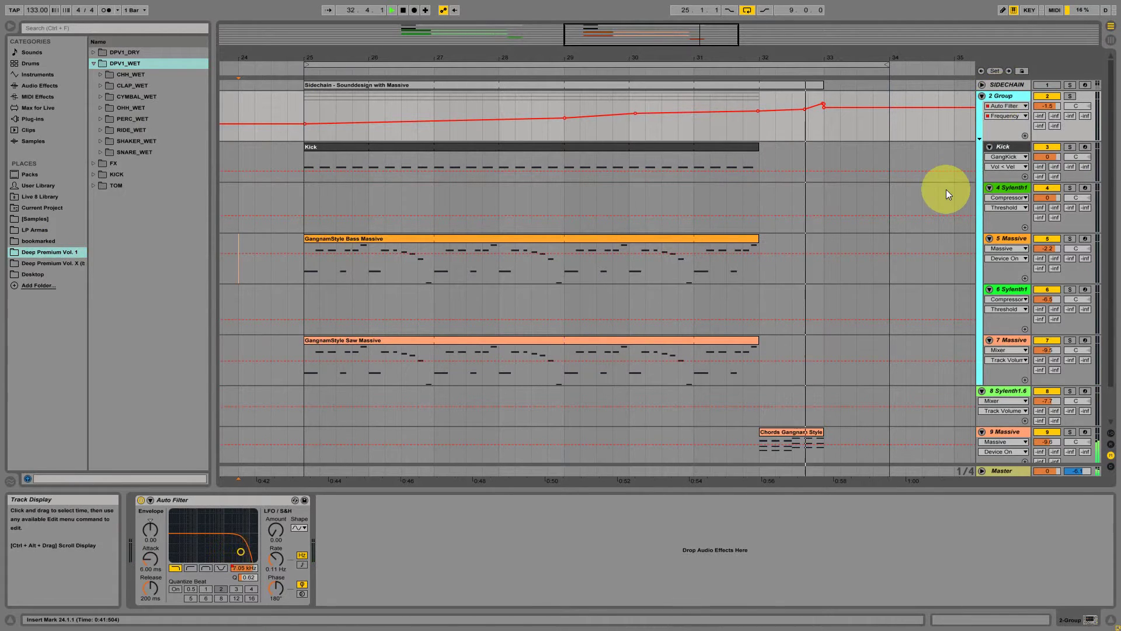
# - Expand the PERC_WET sample folder and switch off the Auto Filter on the 2 Group track
pyautogui.click(103, 120)
pyautogui.scroll(-3, 202, 169)
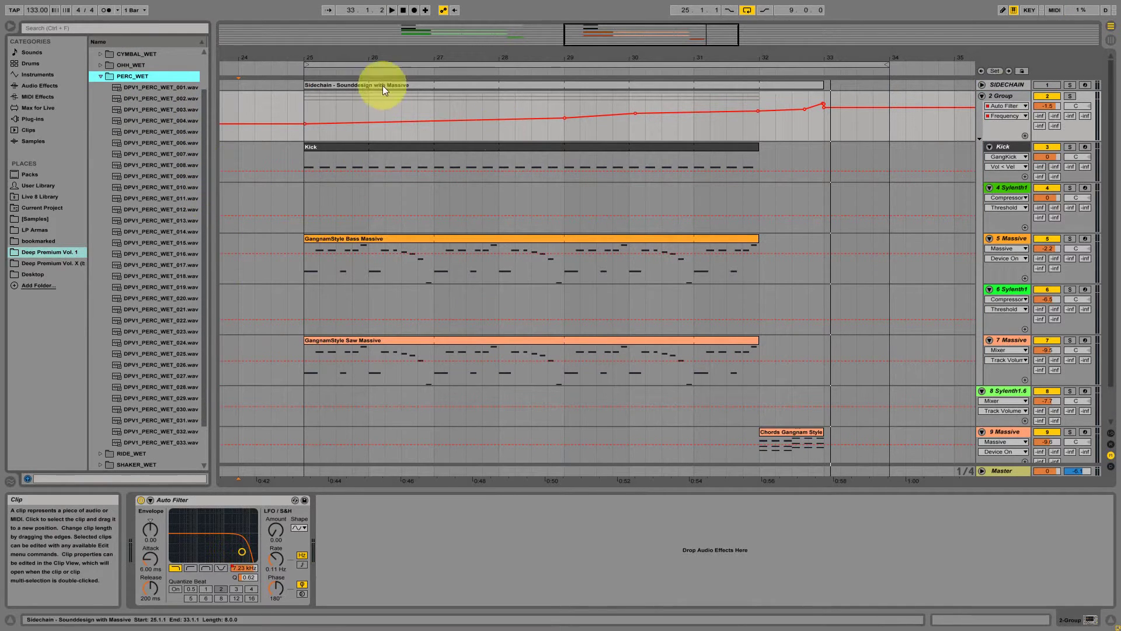
pyautogui.click(1002, 97)
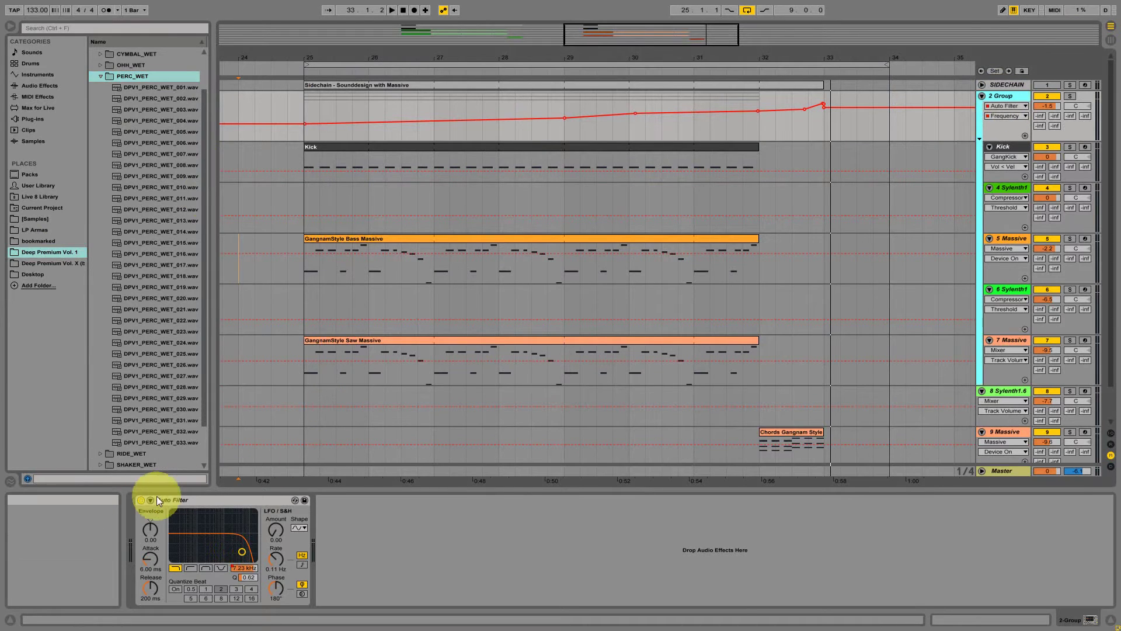
pyautogui.click(141, 500)
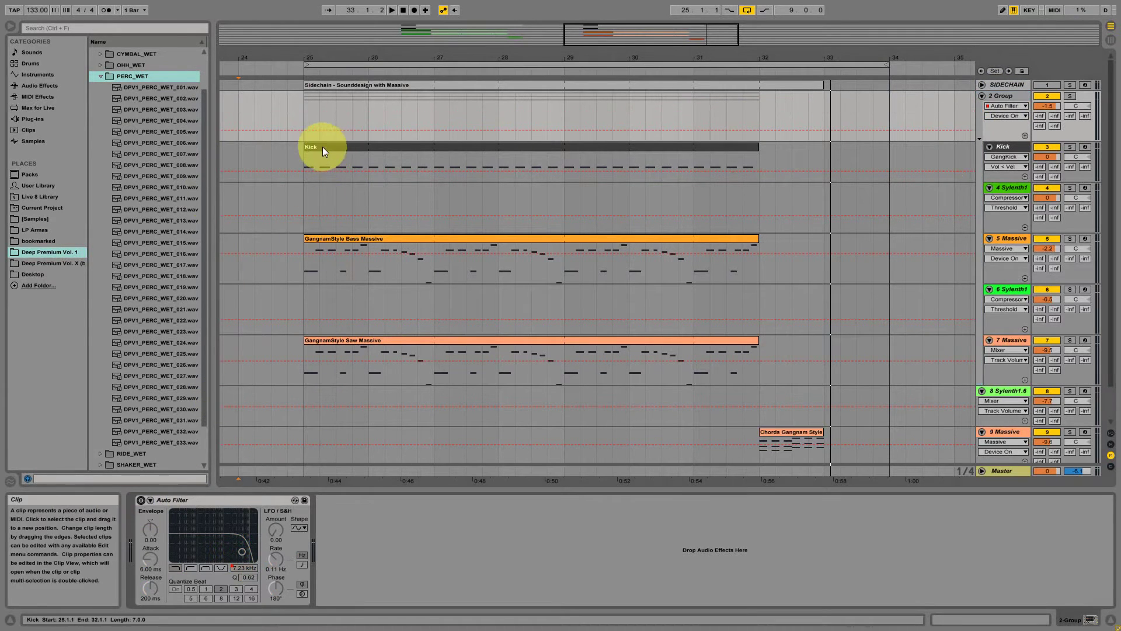
# - Solo and play the Kick track, examine its clip's notes and GangKick instrument, and unsolo it
pyautogui.click(323, 147)
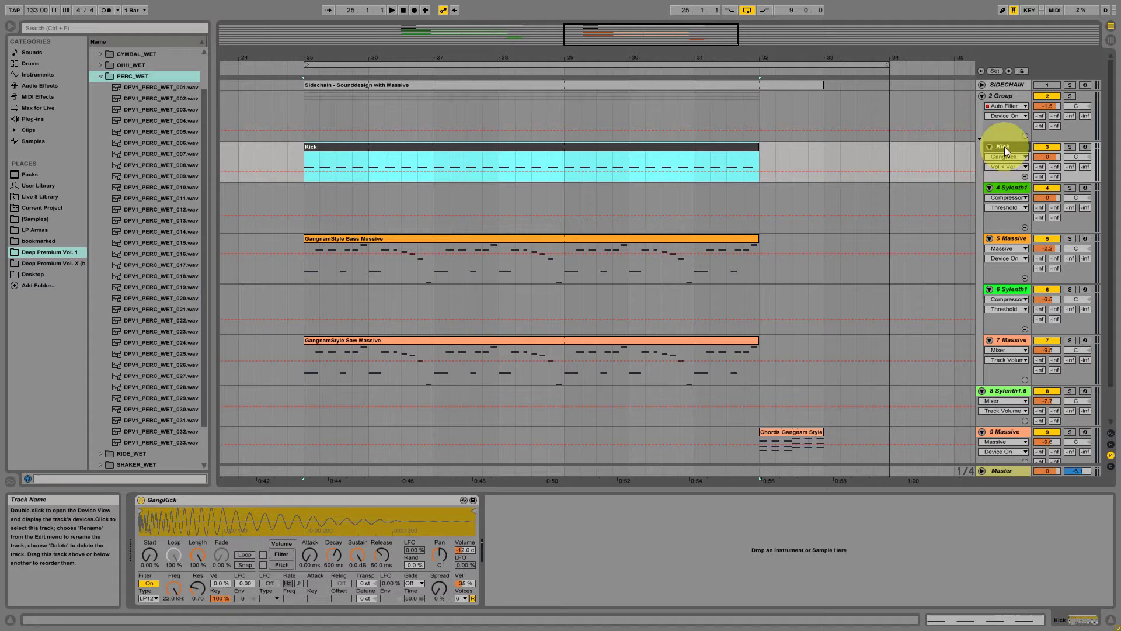
pyautogui.doubleClick(617, 146)
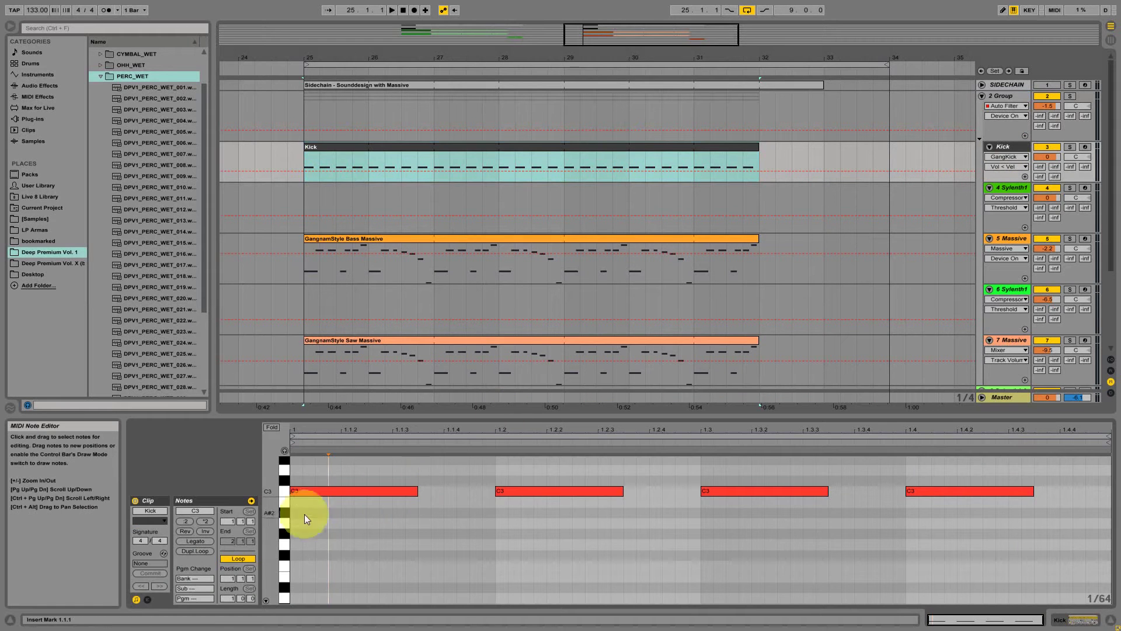
pyautogui.click(1069, 147)
pyautogui.press('space')
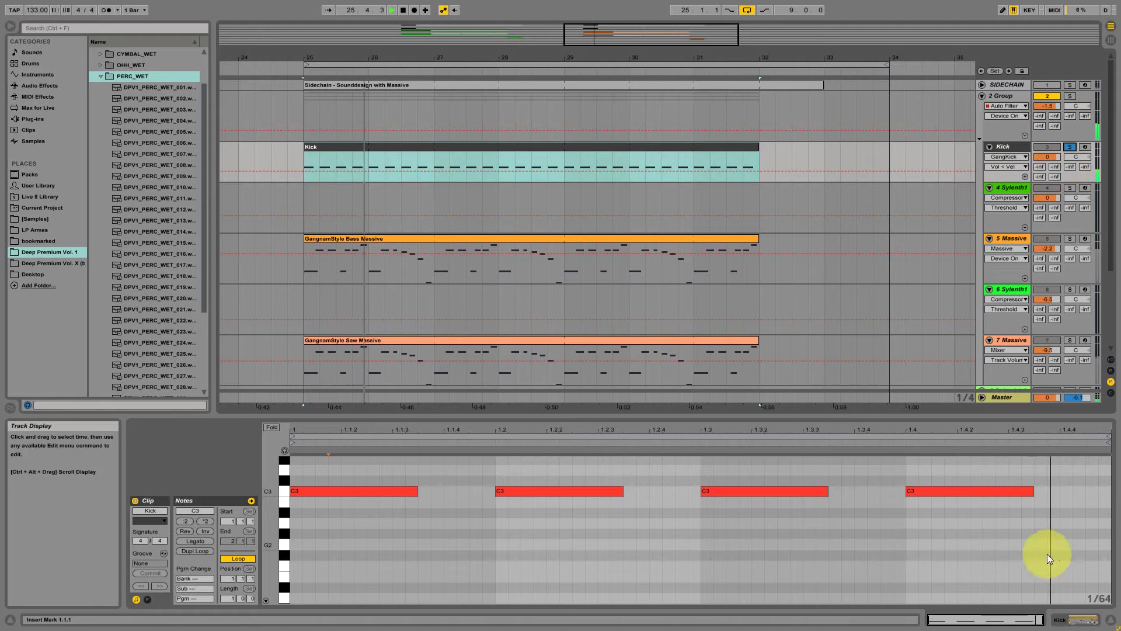
pyautogui.click(1078, 620)
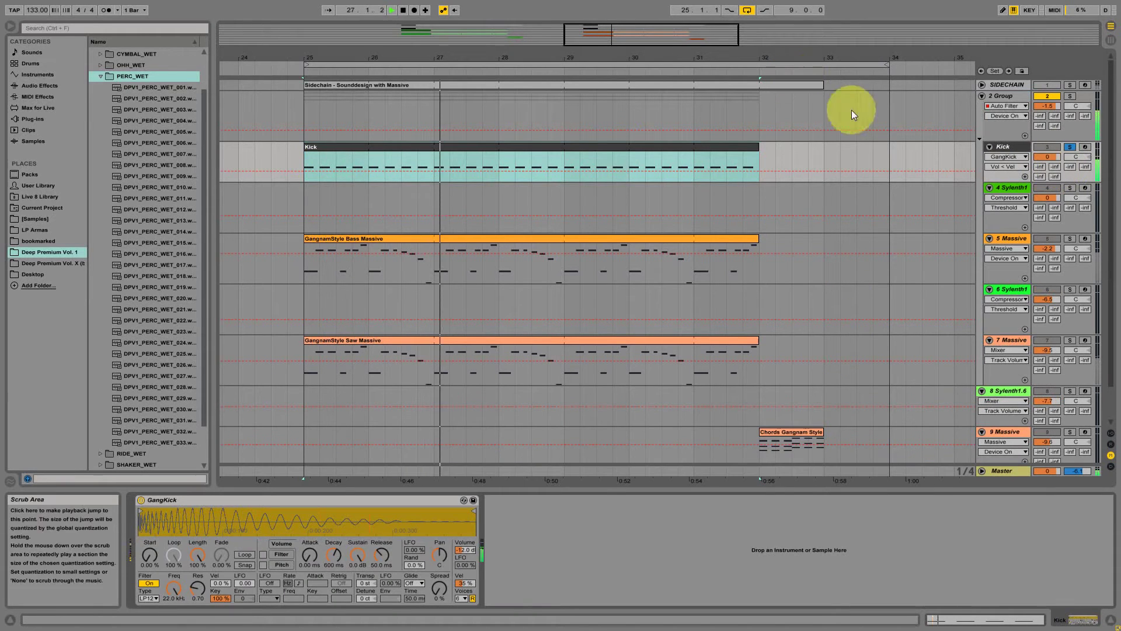
pyautogui.click(1069, 146)
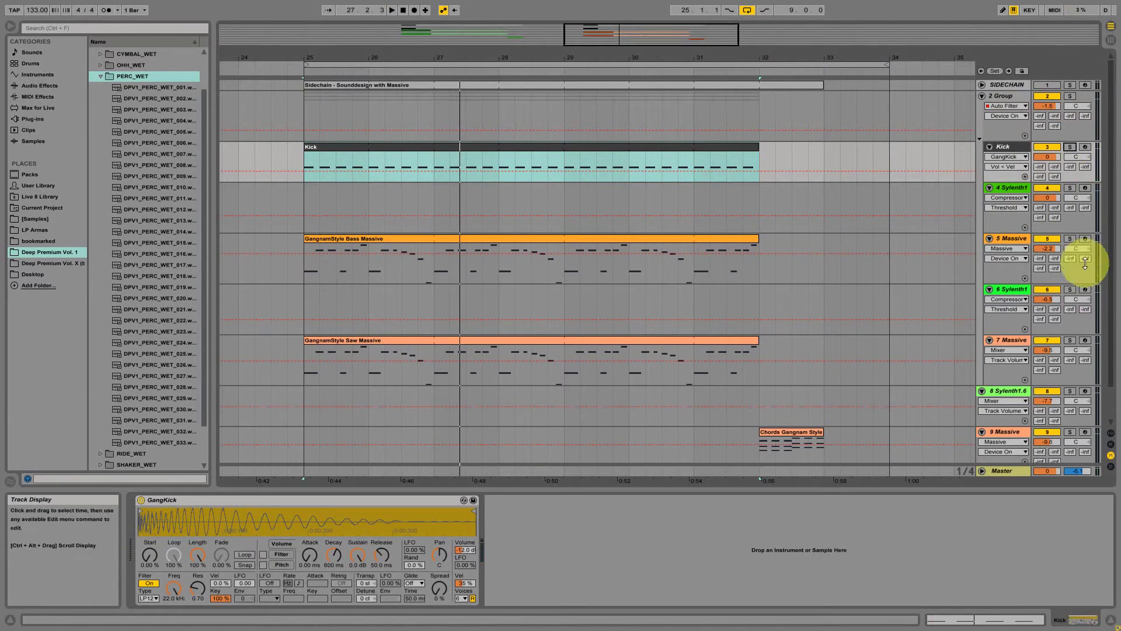
# - Solo the 5 Massive track and play the GangnamStyle Bass Massive clip
pyautogui.click(1009, 236)
pyautogui.click(1070, 239)
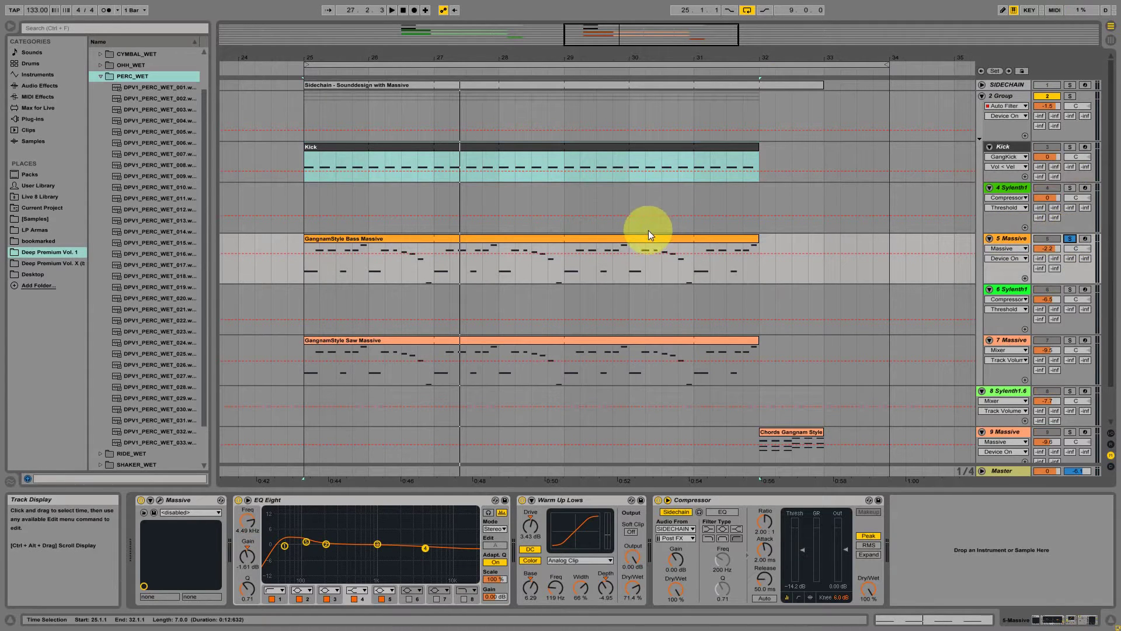
pyautogui.click(634, 238)
pyautogui.press('space')
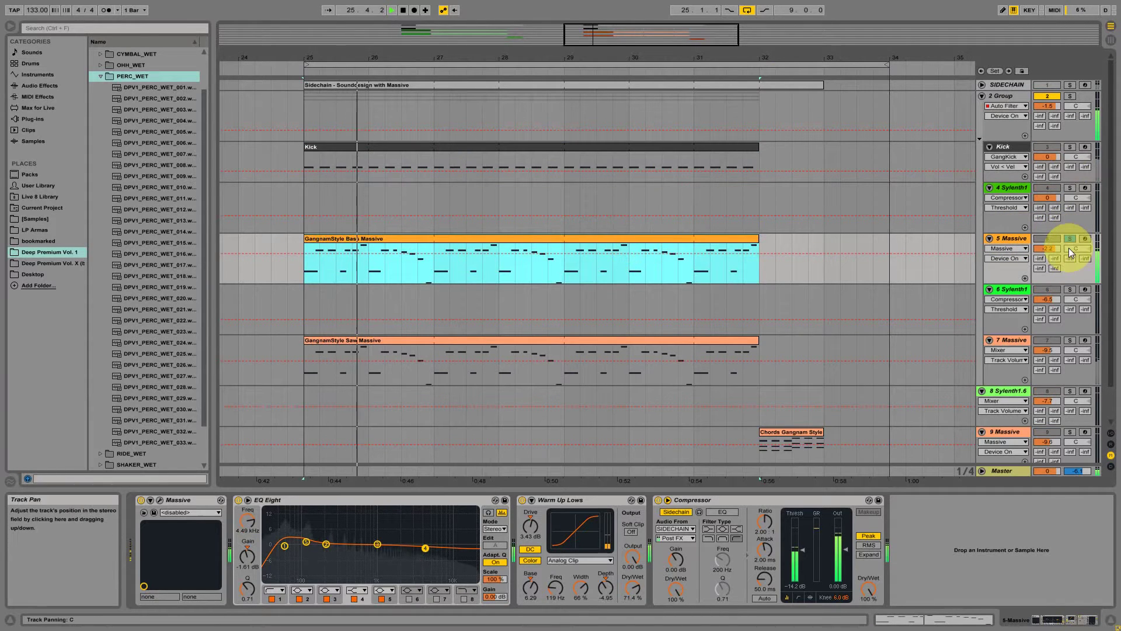
# - Lengthen the B0 note at the start of bar 2 in the GangnamStyle Bass Massive clip and return to the track's devices
pyautogui.doubleClick(676, 238)
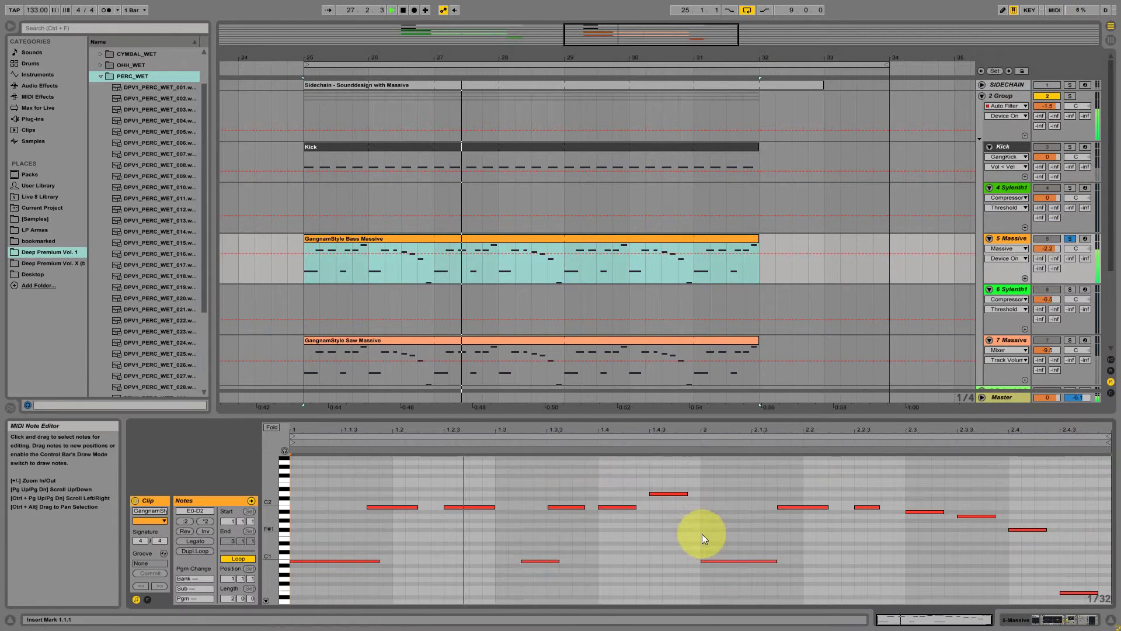
pyautogui.click(779, 562)
pyautogui.moveTo(779, 562); pyautogui.dragTo(789, 564)
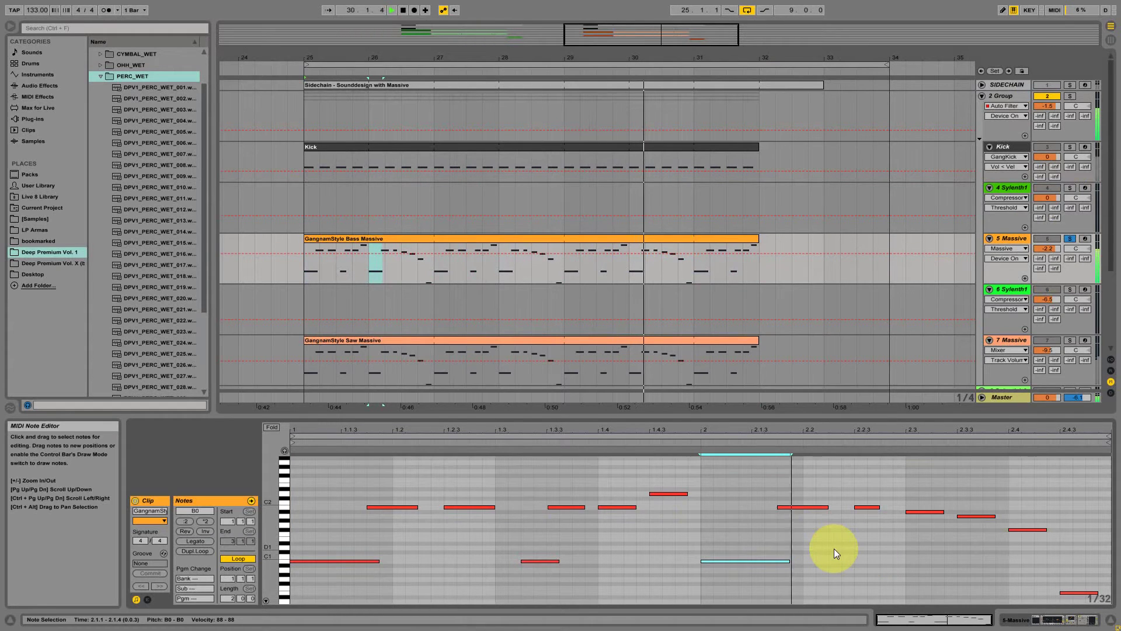
pyautogui.click(1022, 620)
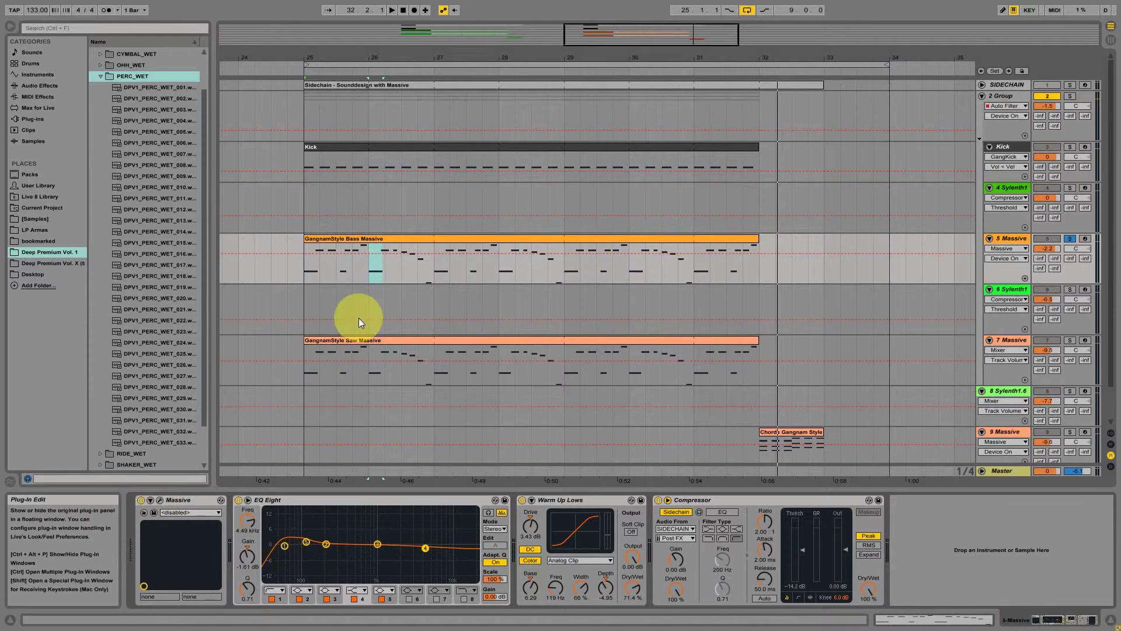
# - Open the Massive plug-in on the bass track and examine the patch's oscillator, filter and amp settings while playing it
pyautogui.hotkey('ctrl', 'alt', 'p')
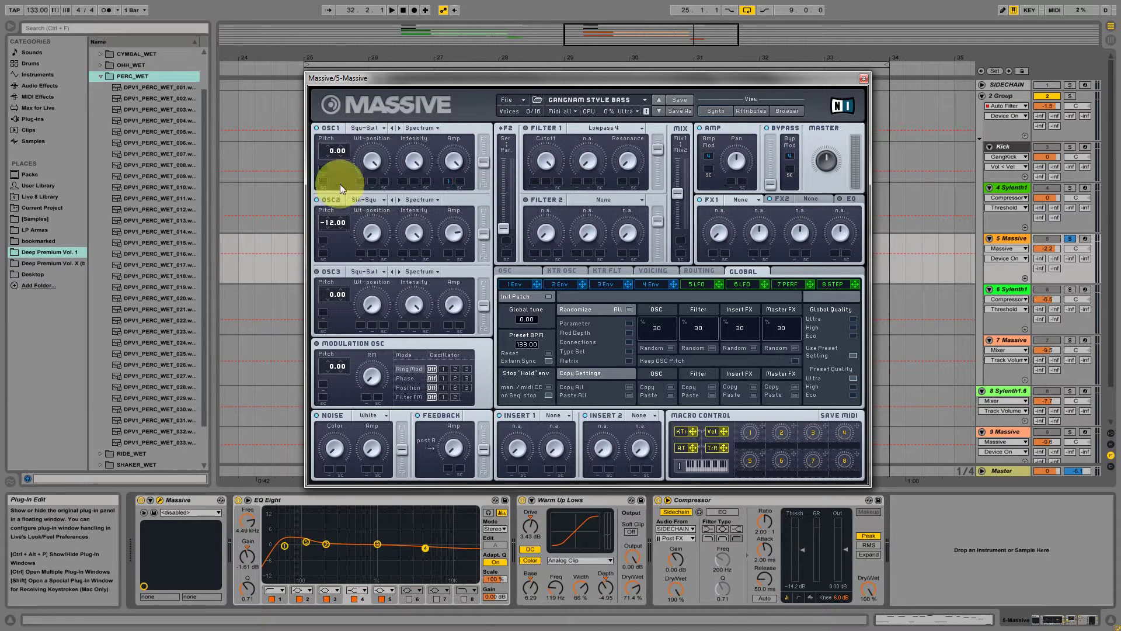
pyautogui.press('space')
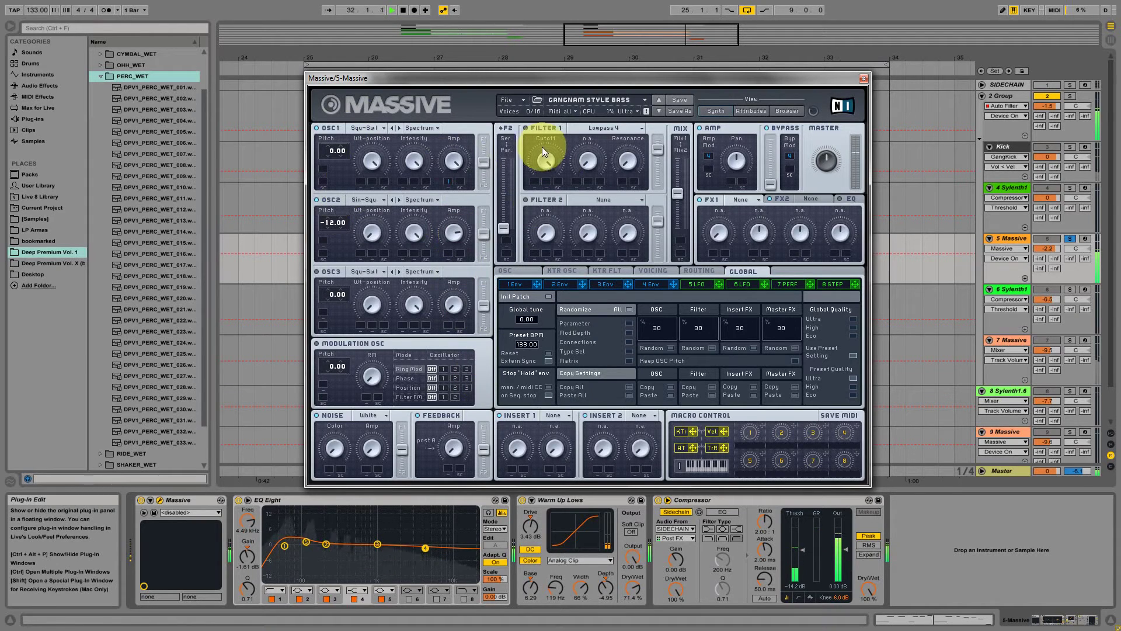
pyautogui.moveTo(740, 141); pyautogui.dragTo(735, 176)
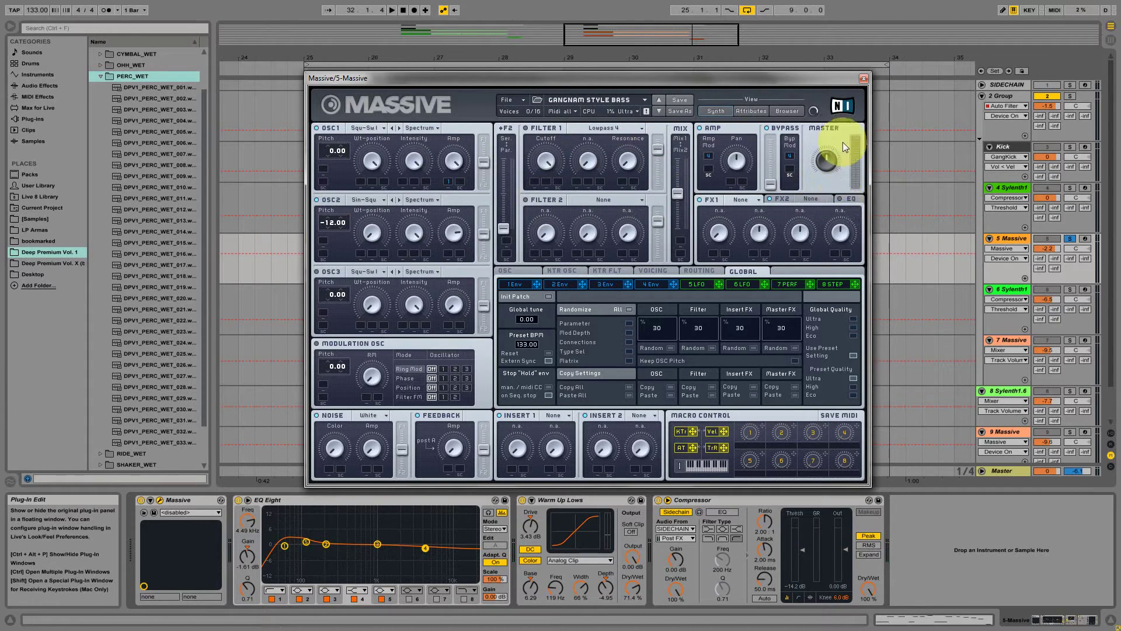
pyautogui.moveTo(713, 128); pyautogui.dragTo(536, 257)
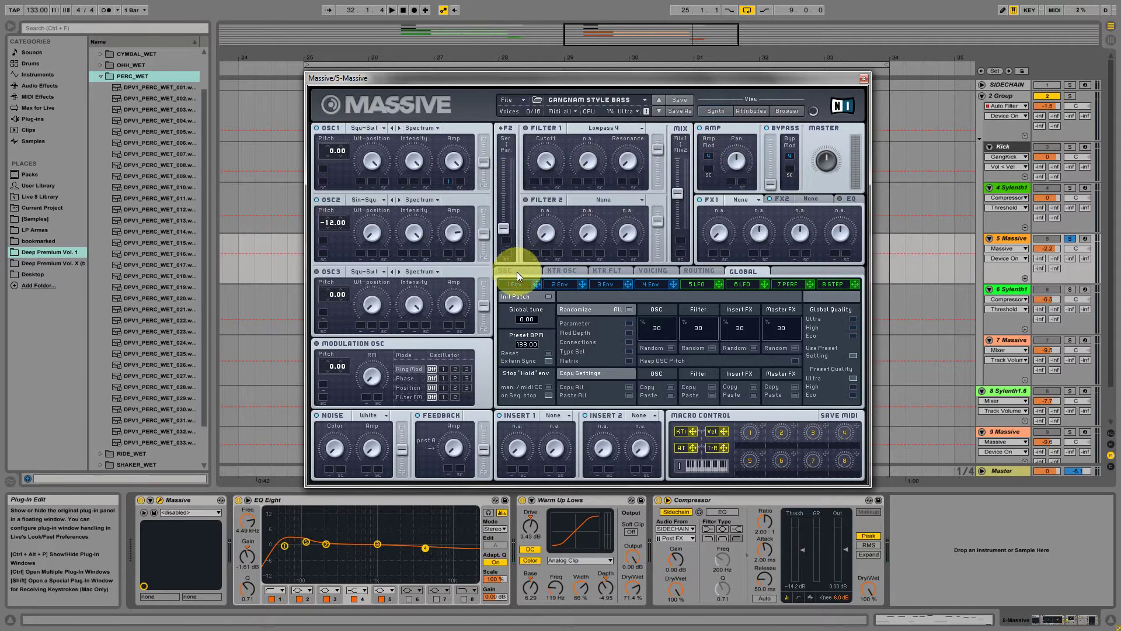
# - Examine the bass patch's glide and voicing settings during playback and close the Massive window
pyautogui.click(517, 271)
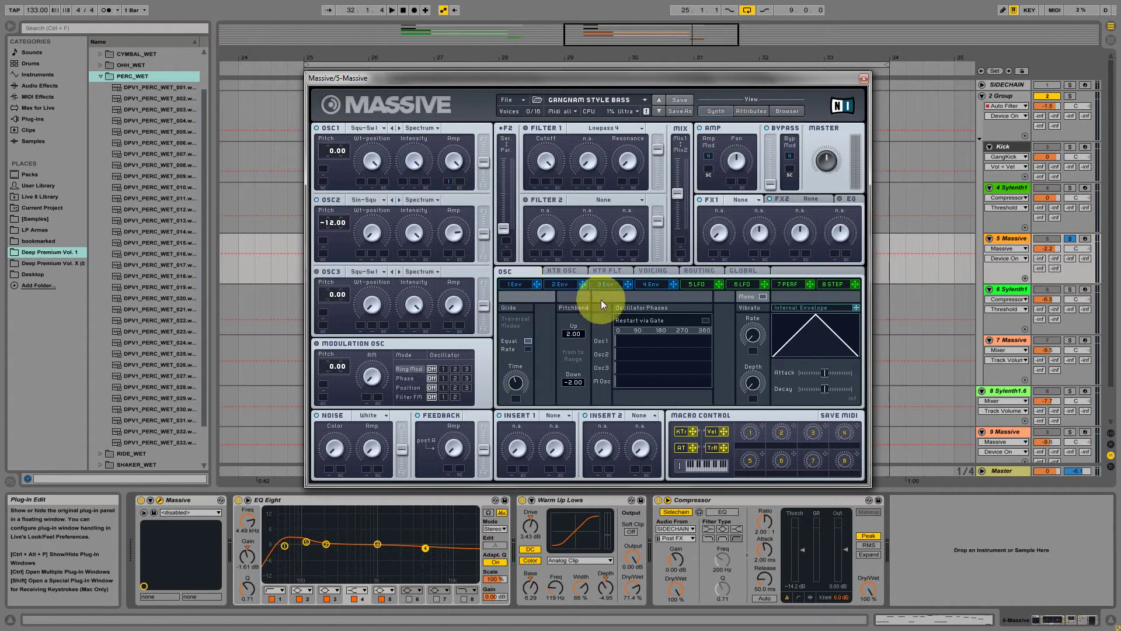
pyautogui.click(649, 271)
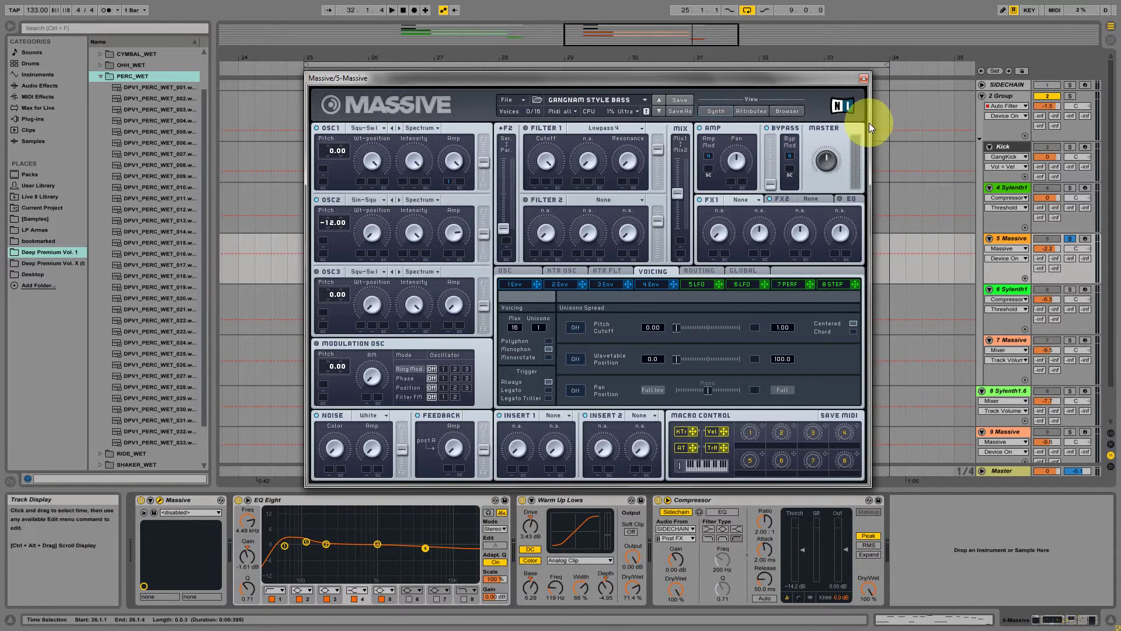
pyautogui.press('space')
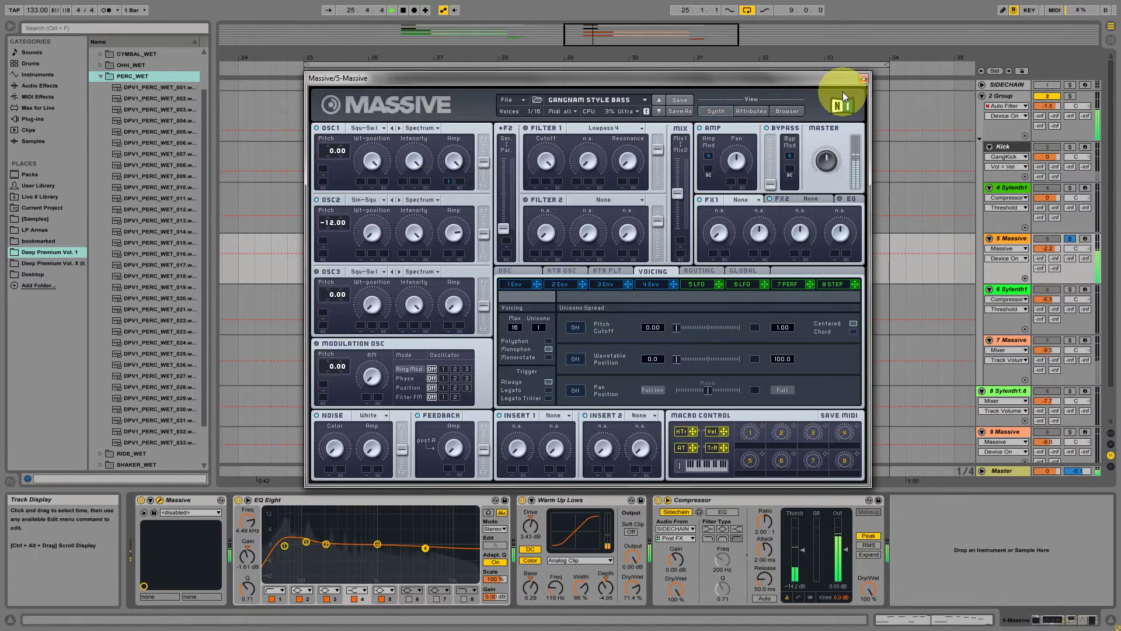
pyautogui.click(522, 270)
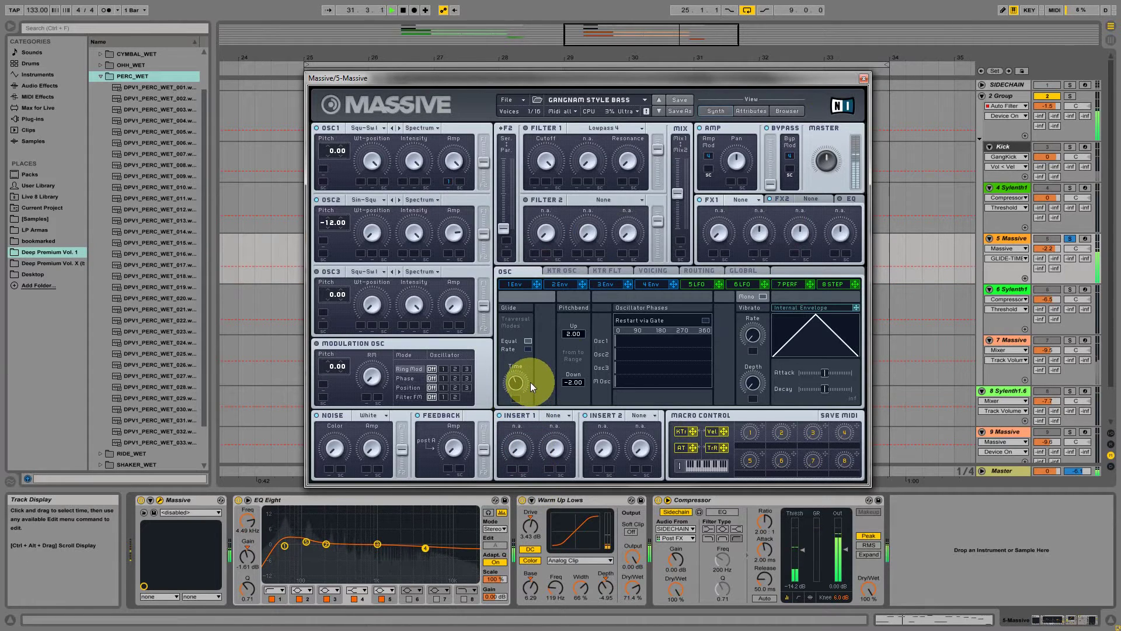
pyautogui.click(1070, 238)
pyautogui.click(864, 78)
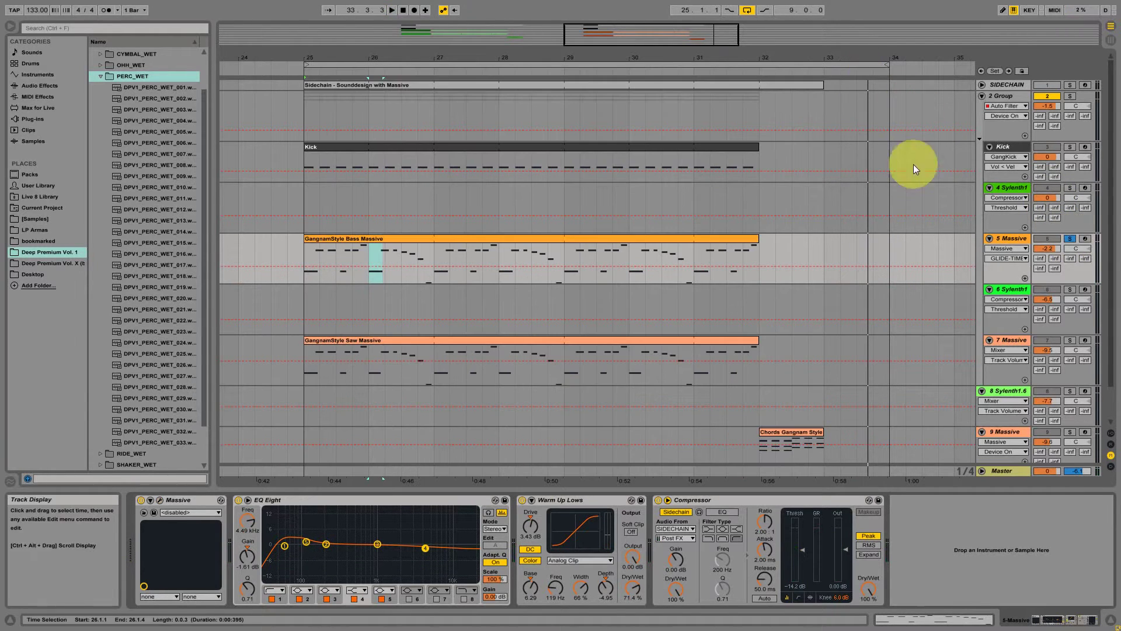
# - Solo the 7 Massive track and play the GangnamStyle Saw Massive clip
pyautogui.click(1008, 341)
pyautogui.click(1070, 340)
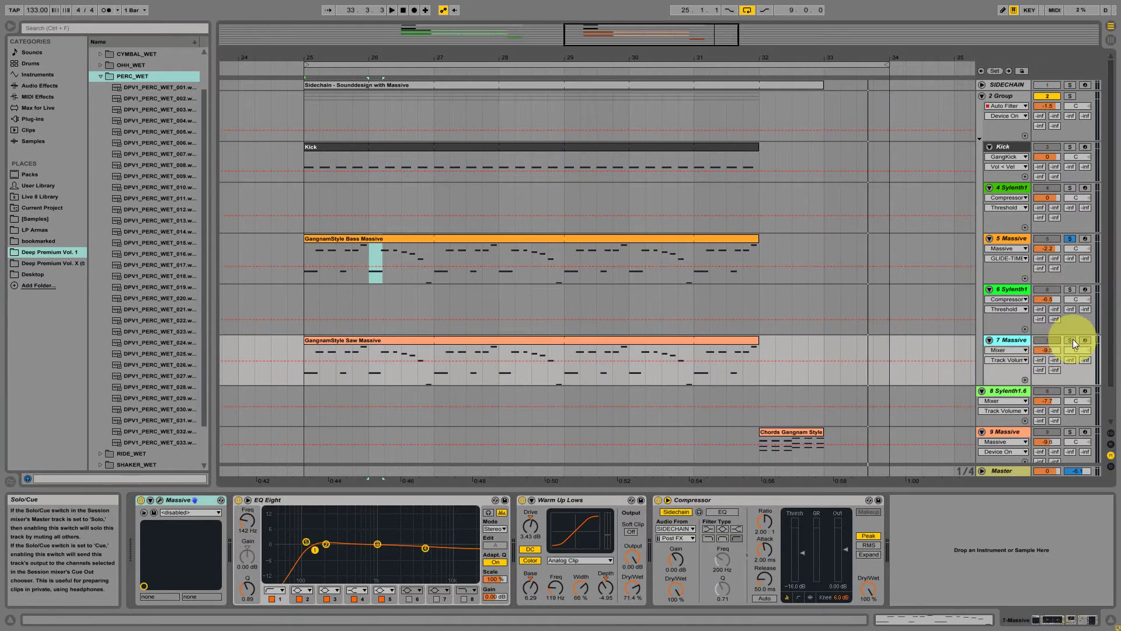
pyautogui.click(614, 339)
pyautogui.press('space')
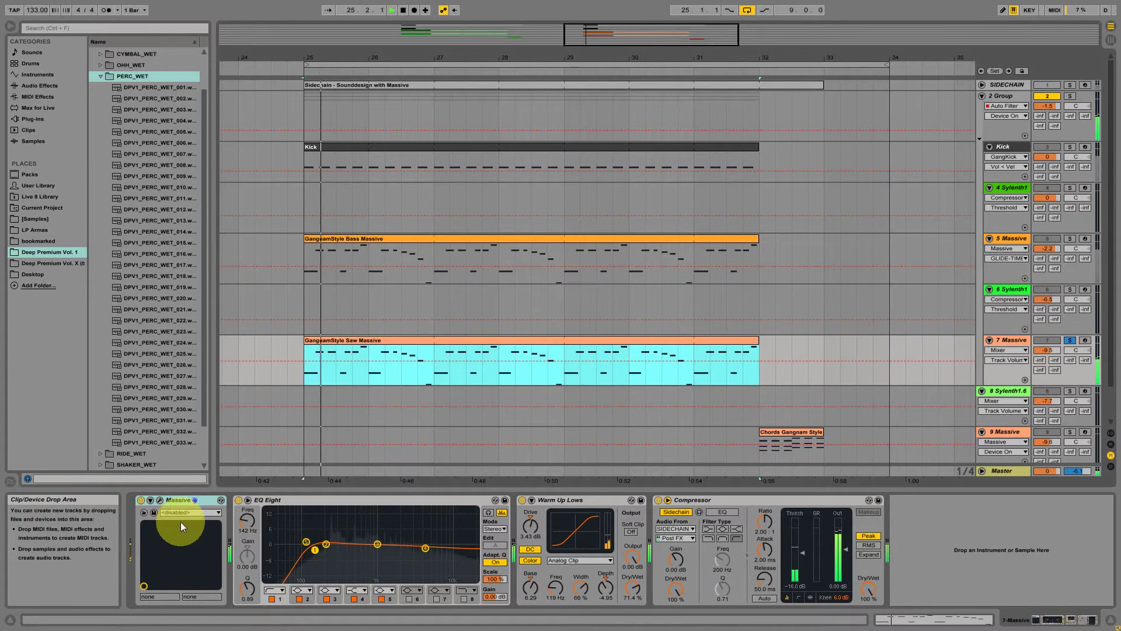
# - Open the Massive plug-in on the saw track and examine its oscillator, filter and FX1 settings
pyautogui.click(158, 500)
pyautogui.press('space')
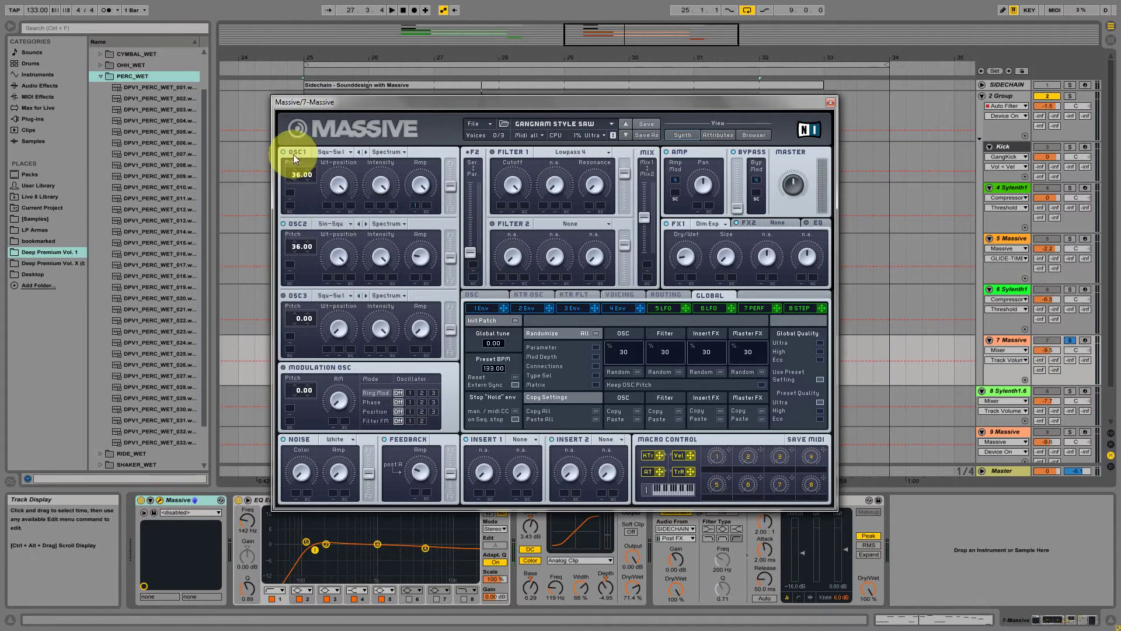
pyautogui.click(427, 182)
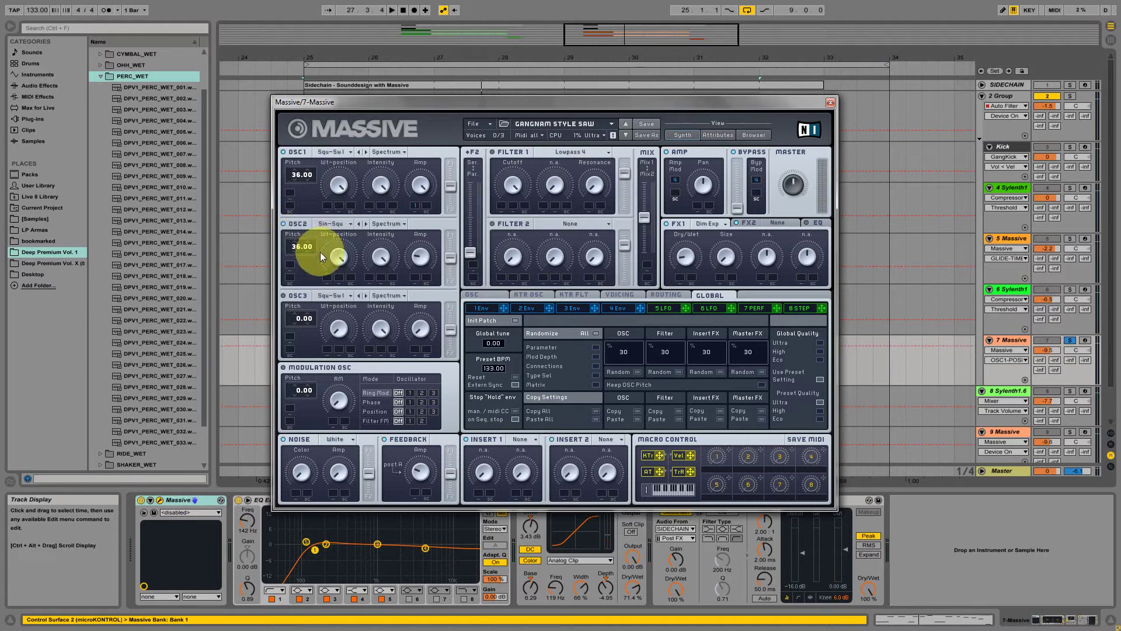
pyautogui.click(338, 261)
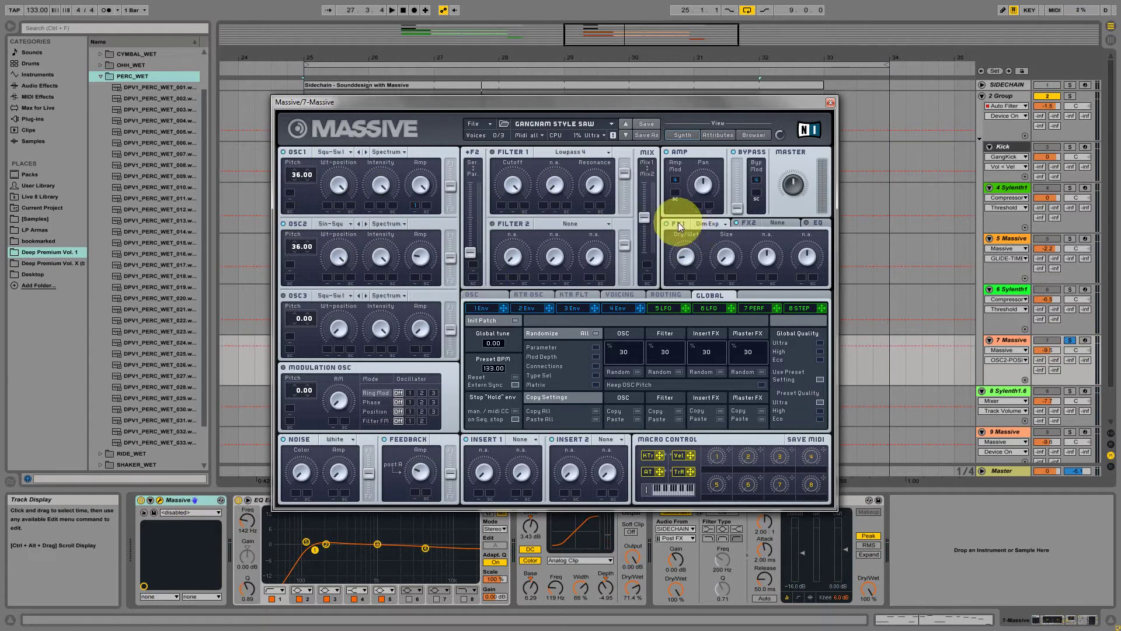
pyautogui.press('space')
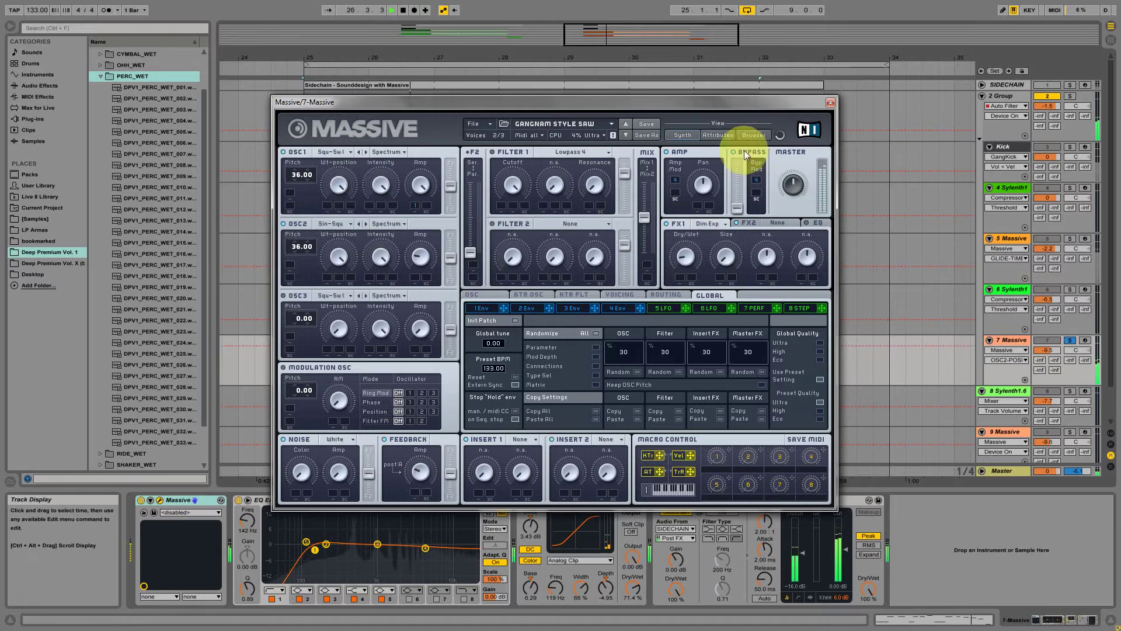
# - Examine the saw patch's glide time and its voicing and unison spread settings while listening to it
pyautogui.click(491, 294)
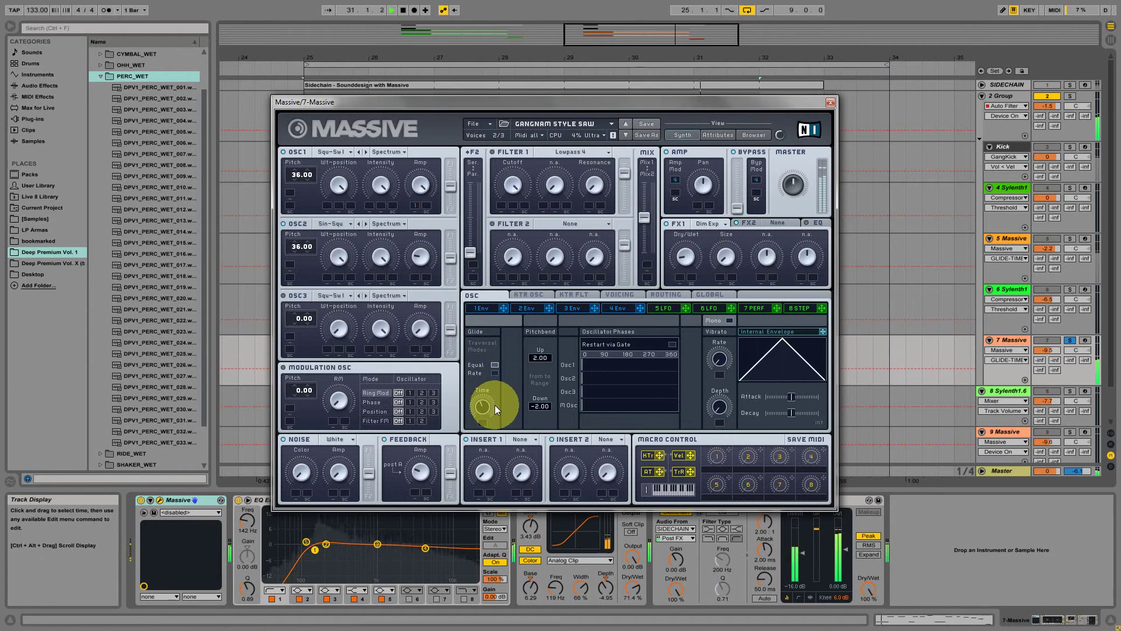
pyautogui.click(624, 297)
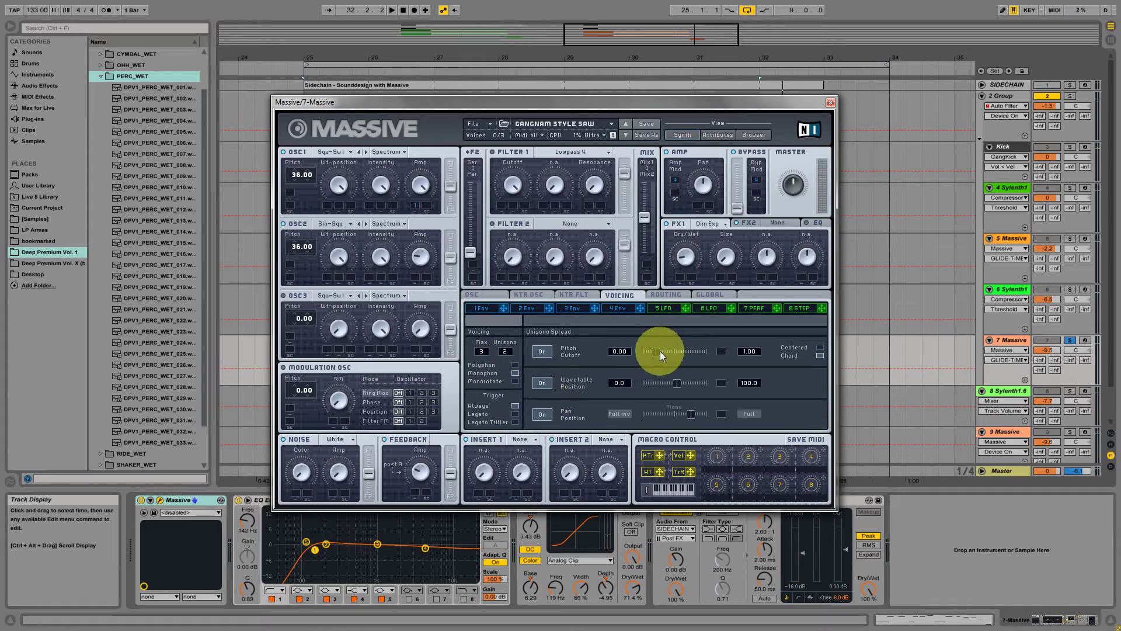
pyautogui.press('space')
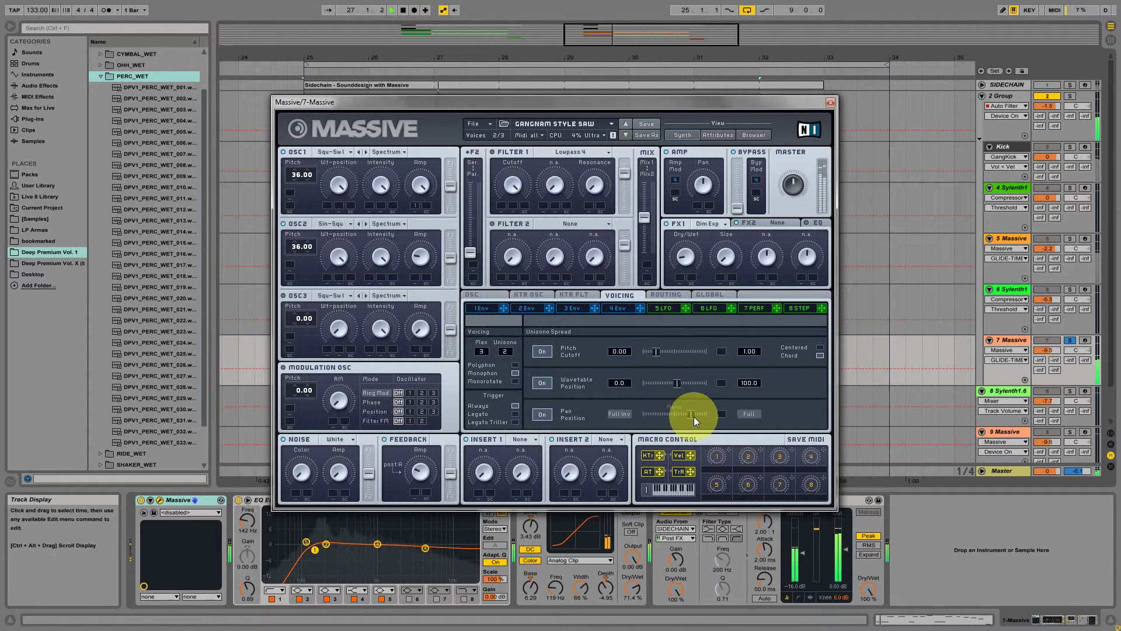
# - Turn off solo on the 7 Massive track and close its Massive window
pyautogui.click(1071, 340)
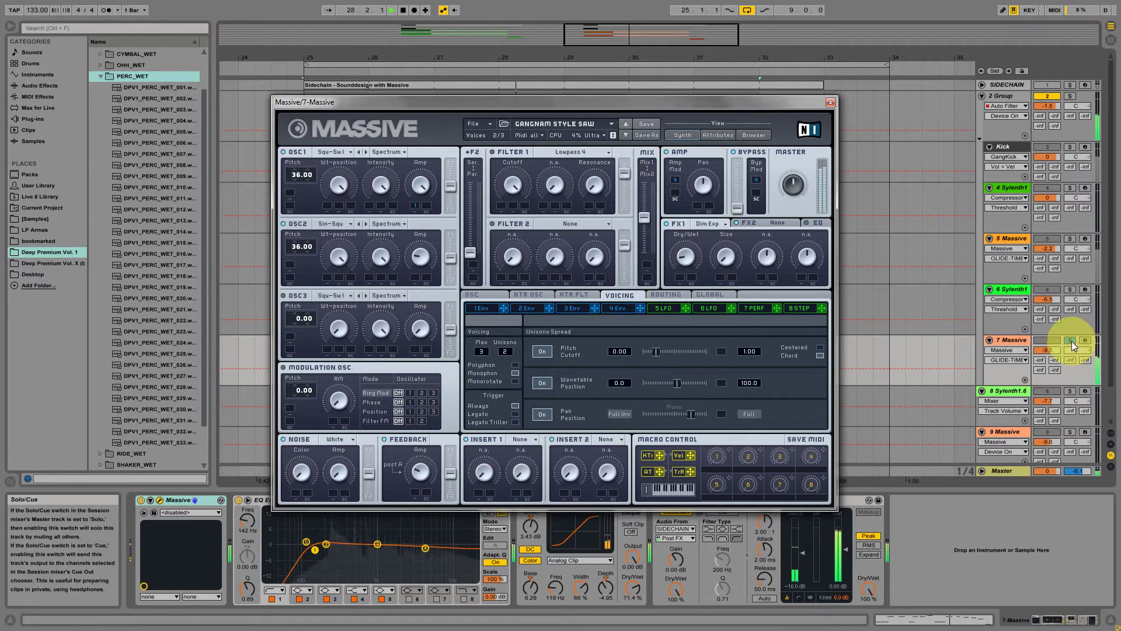
pyautogui.click(1072, 342)
pyautogui.click(830, 102)
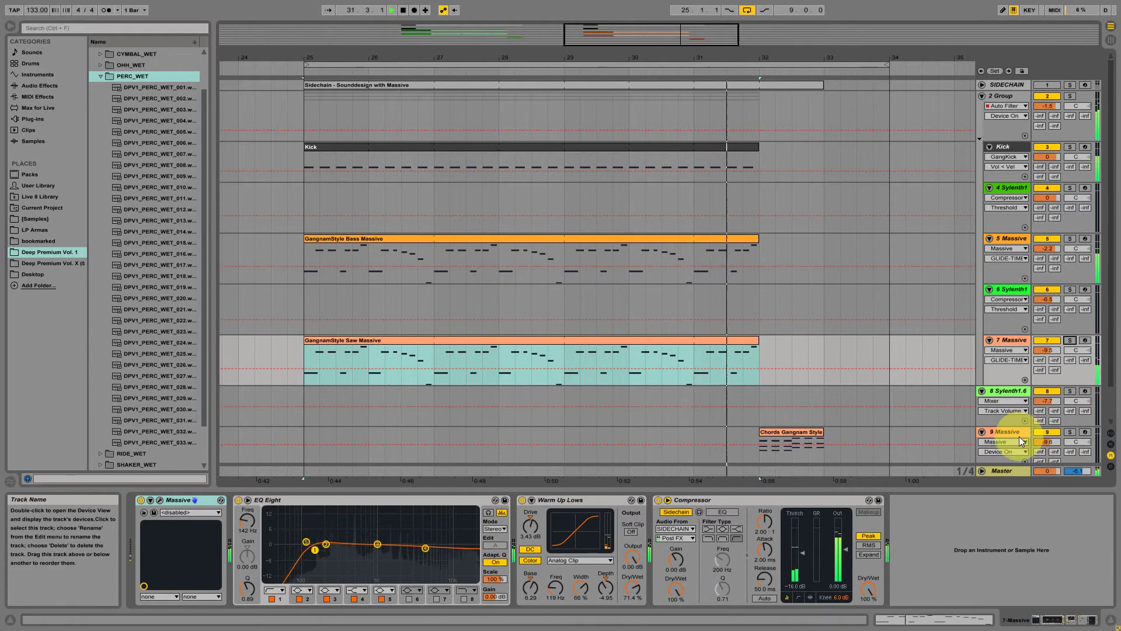
# - Solo the 9 Massive track and play the Chords Gangnam Style clip
pyautogui.click(1019, 436)
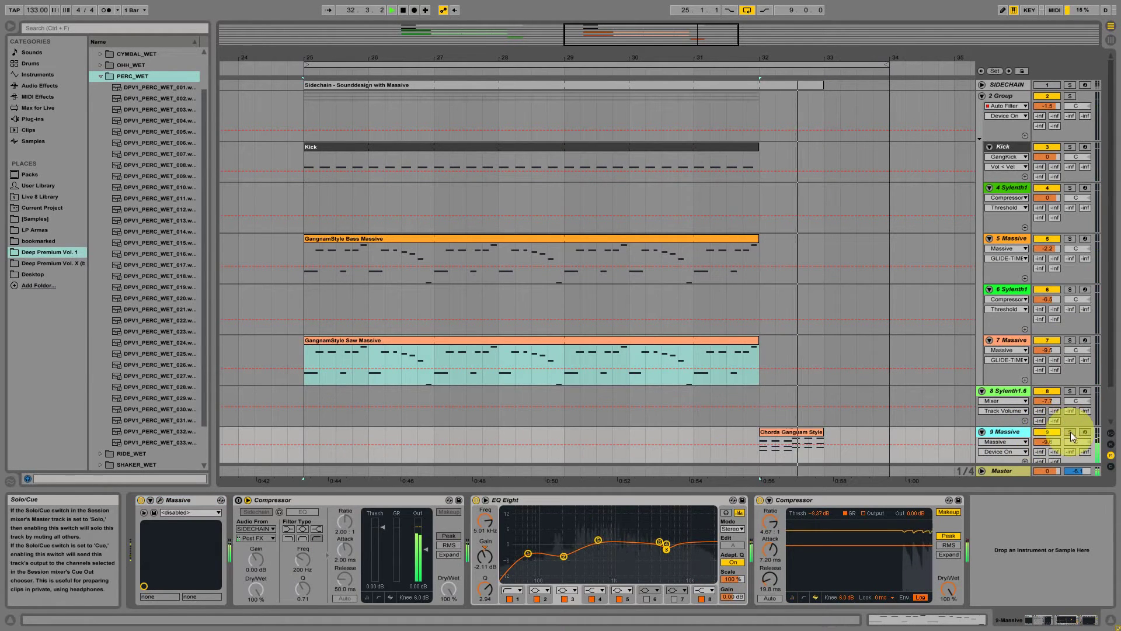
pyautogui.click(1070, 433)
pyautogui.click(794, 438)
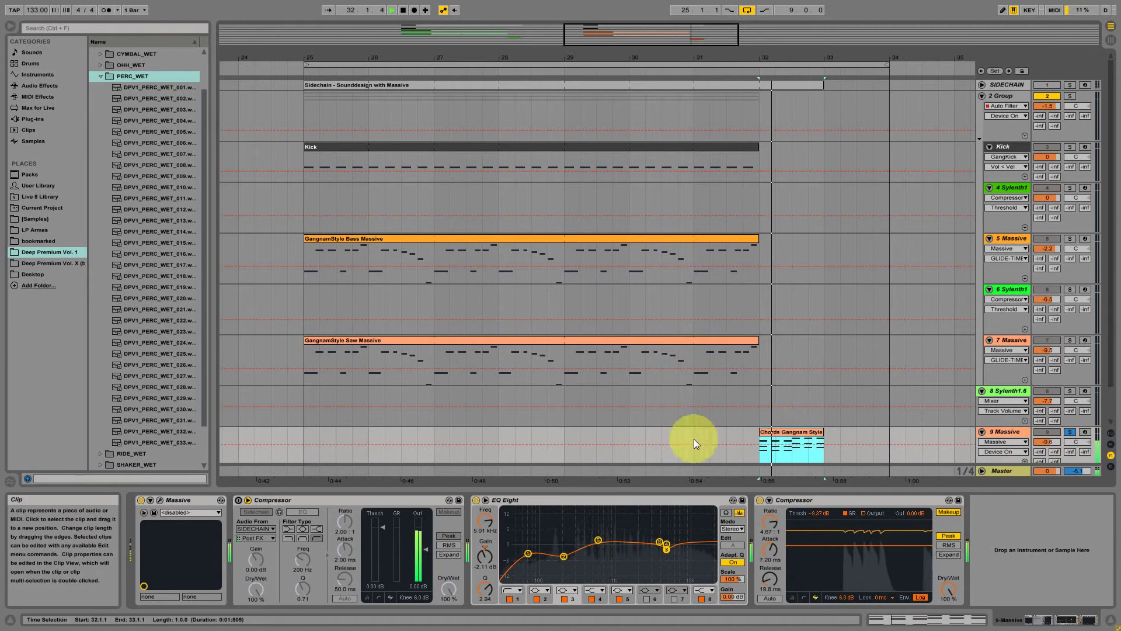
# - Open the Massive plug-in on the 9 Massive track and examine its three oscillators while playing the chords
pyautogui.click(160, 500)
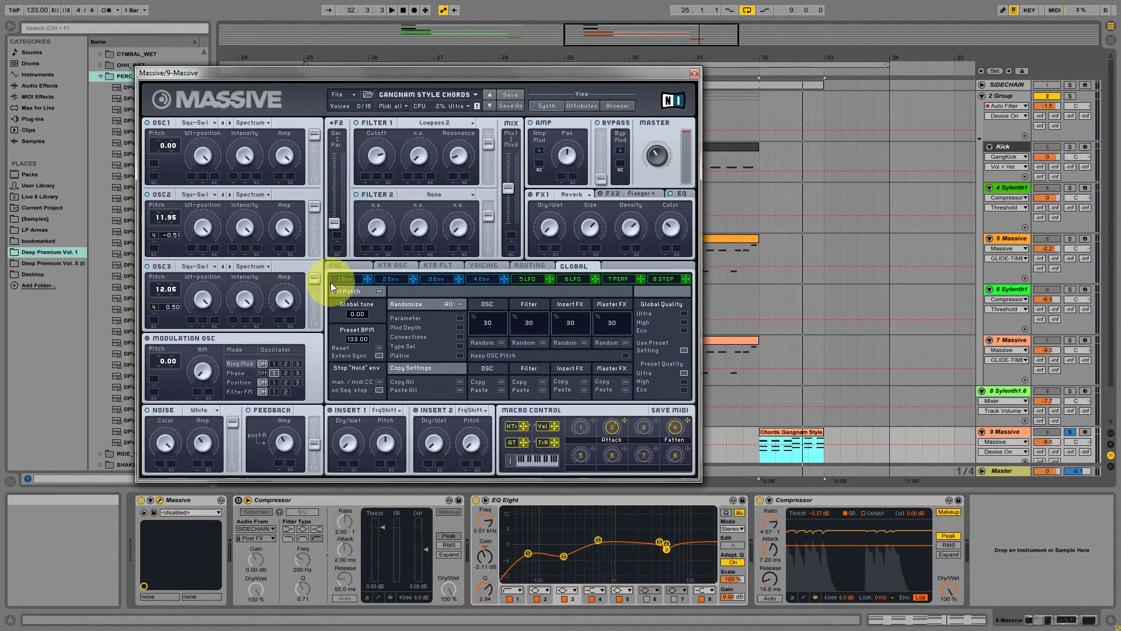
pyautogui.press('space')
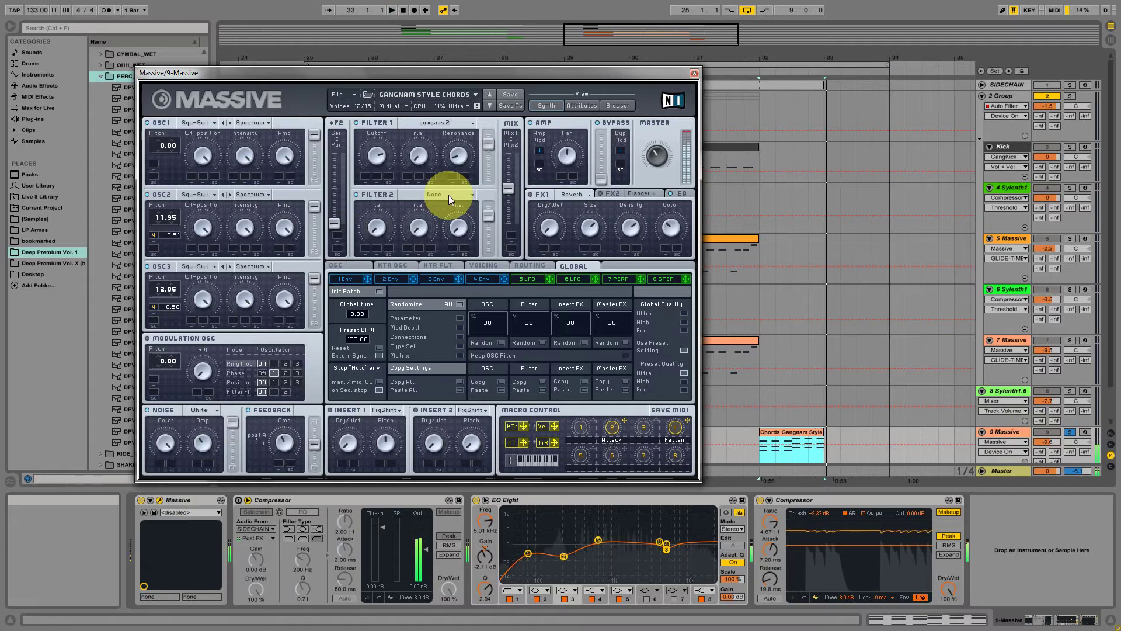
pyautogui.press('space')
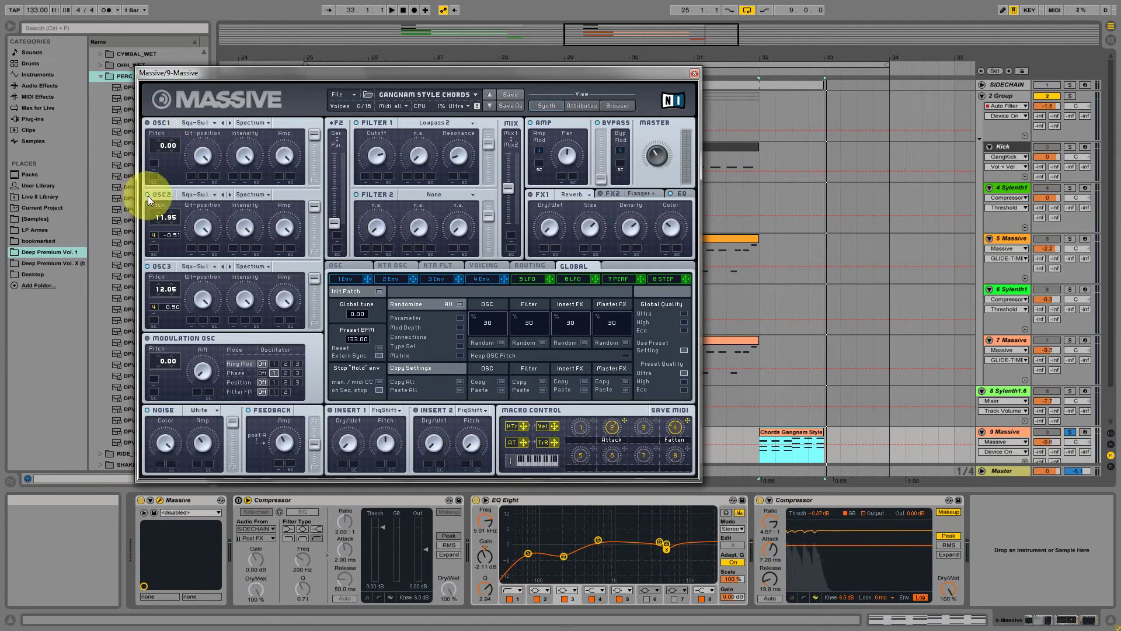
pyautogui.press('space')
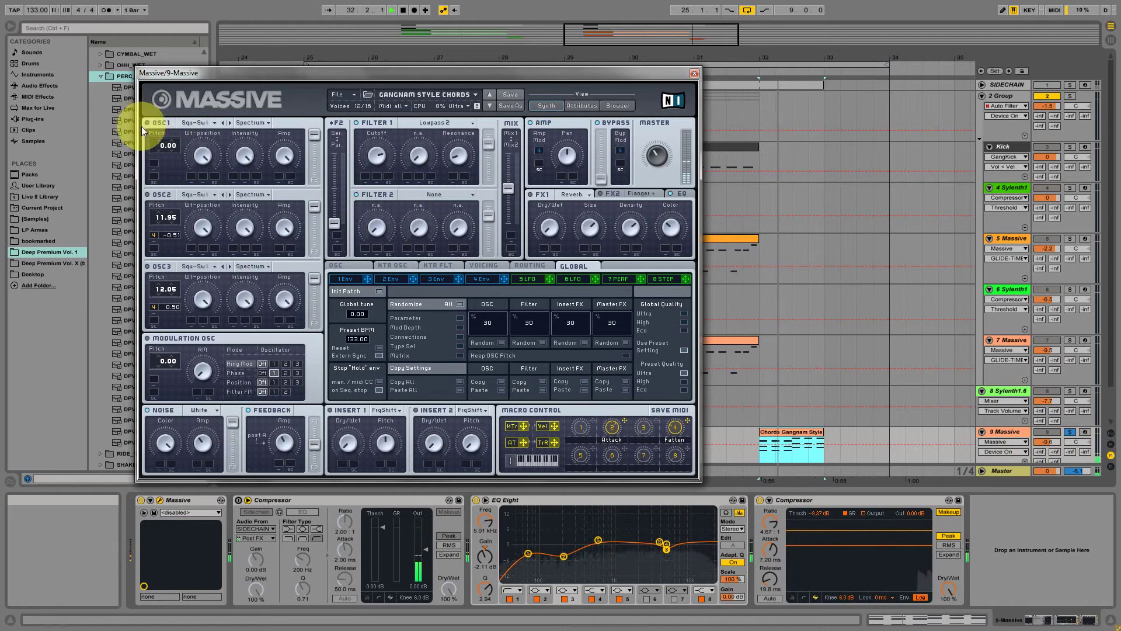
pyautogui.press('space')
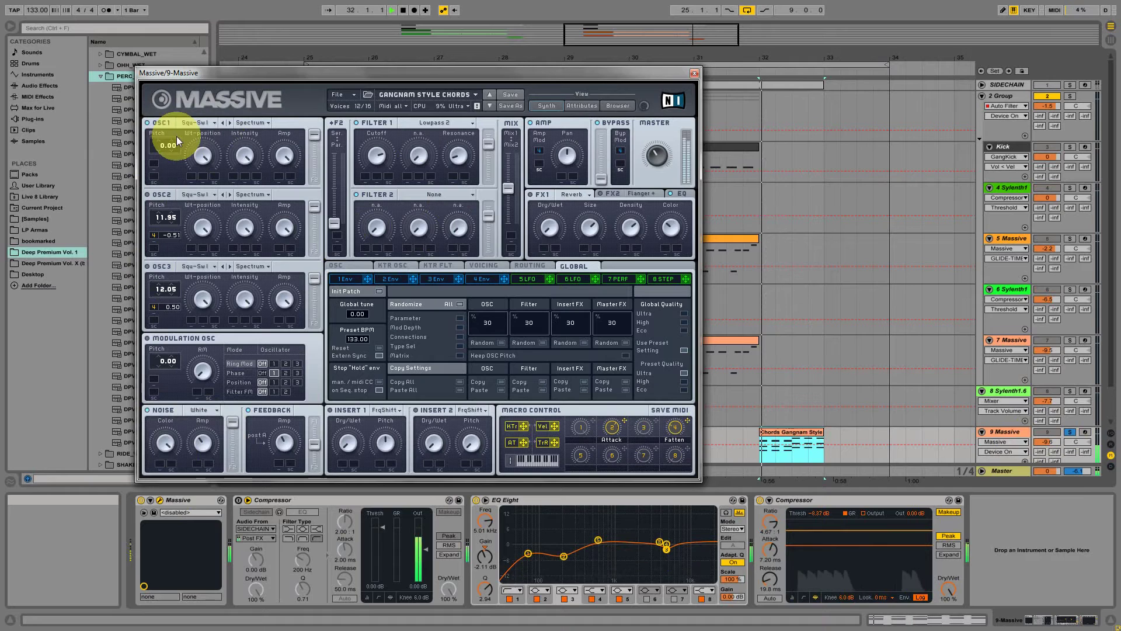
pyautogui.press('space')
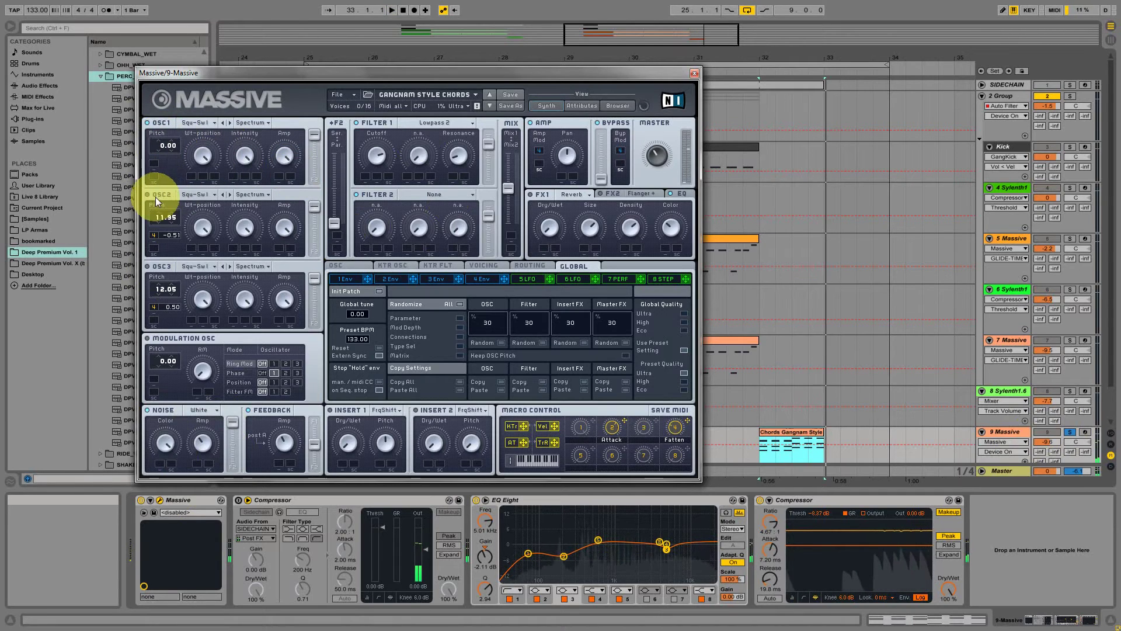
pyautogui.press('space')
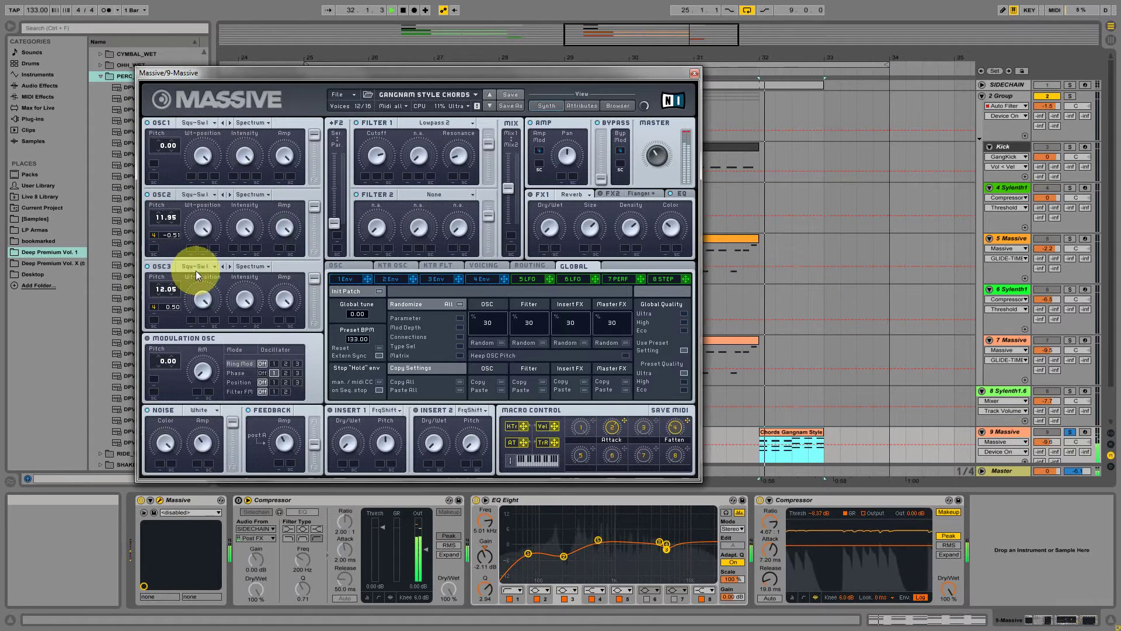
pyautogui.press('space')
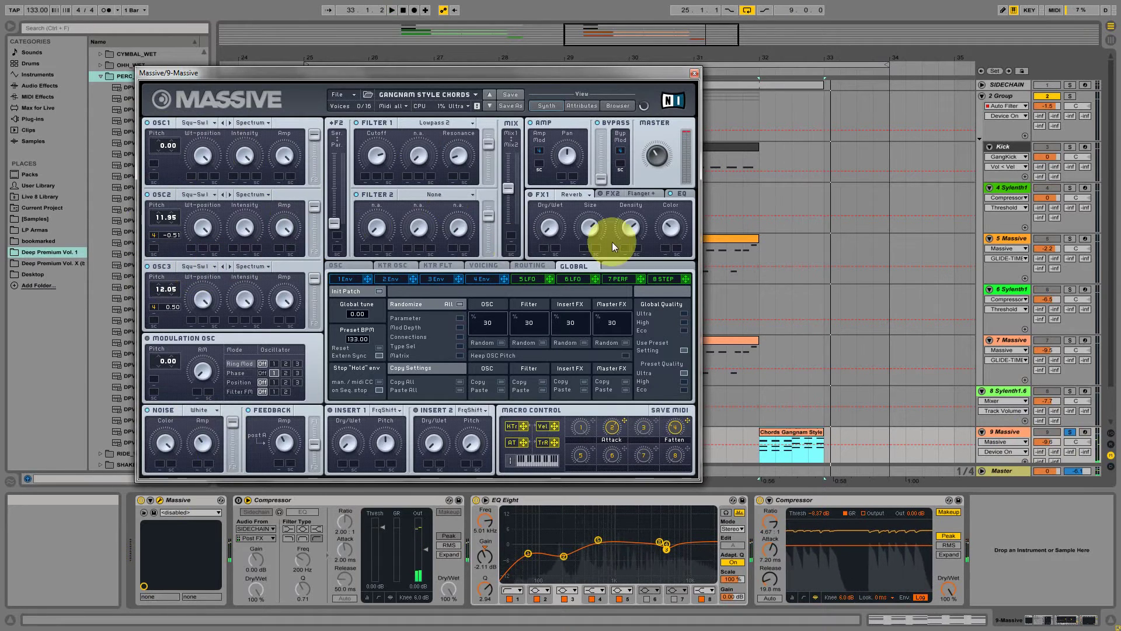
# - Show the chord patch's EQ settings and examine the EQ and Filter 1 while listening to the chords
pyautogui.click(682, 195)
pyautogui.press('space')
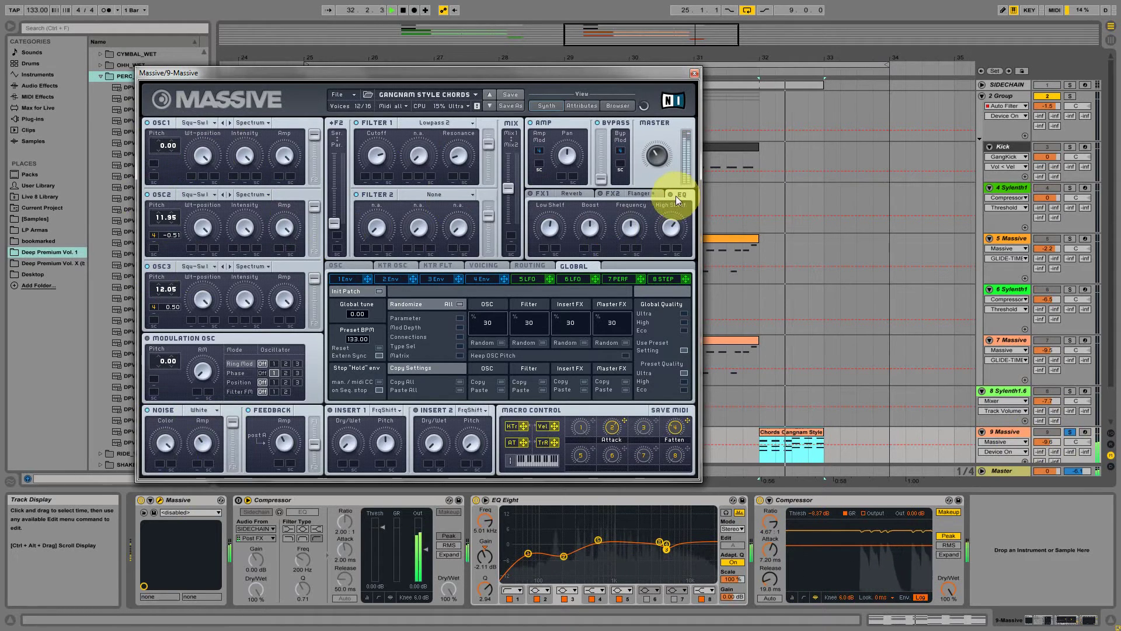
pyautogui.press('space')
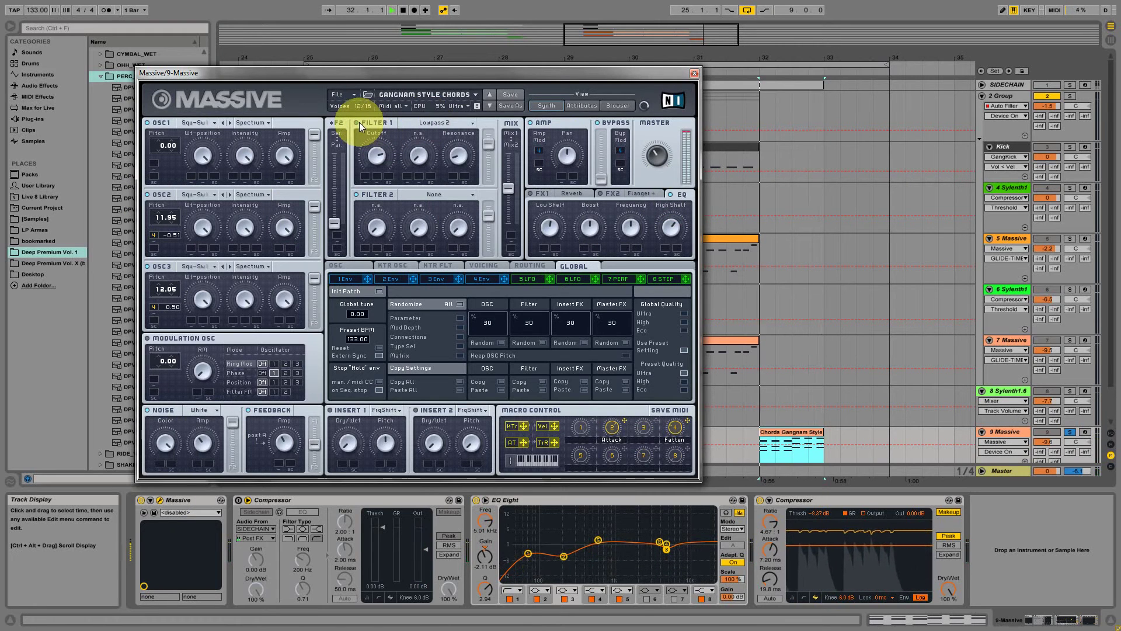
pyautogui.press('space')
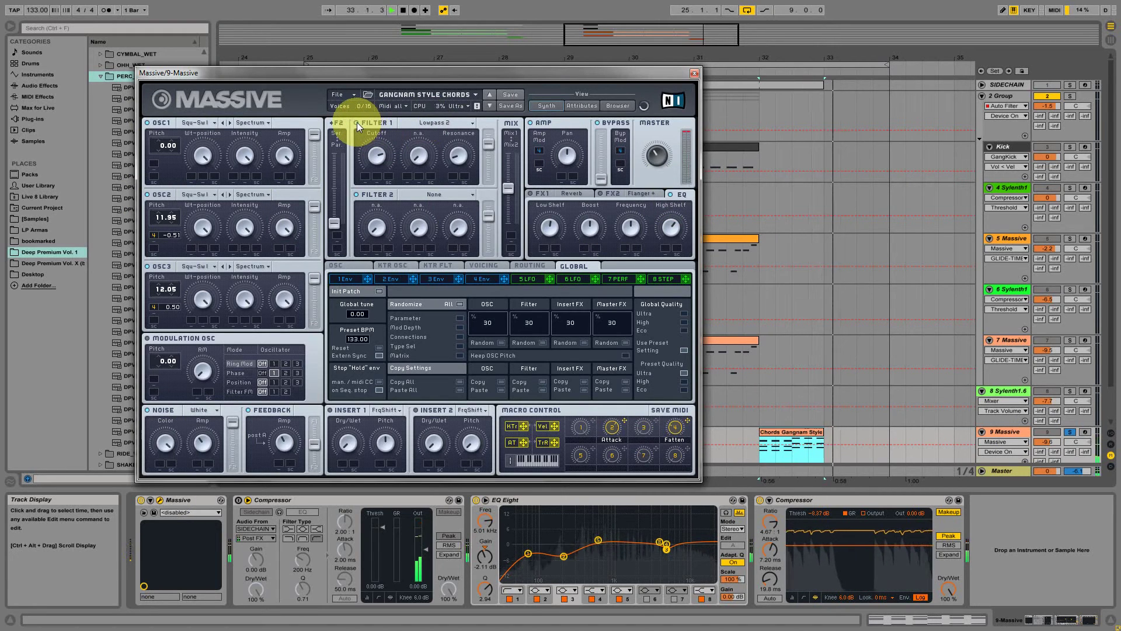
pyautogui.press('space')
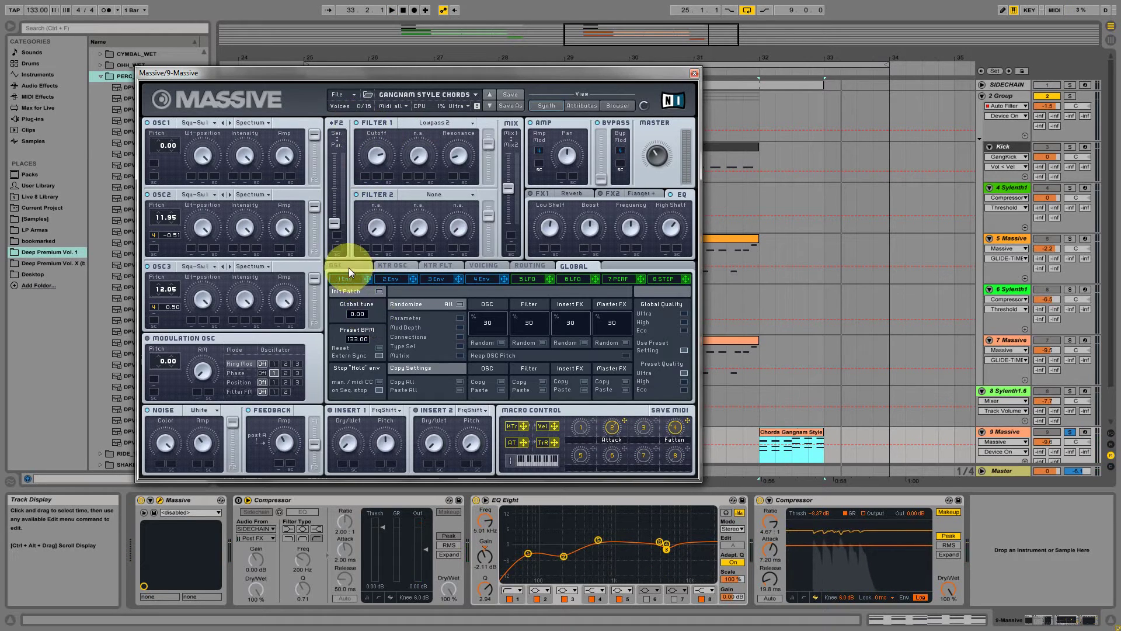
# - Examine the chord patch's oscillator glide settings and its voicing and unison spread settings, and listen to the chords
pyautogui.click(348, 267)
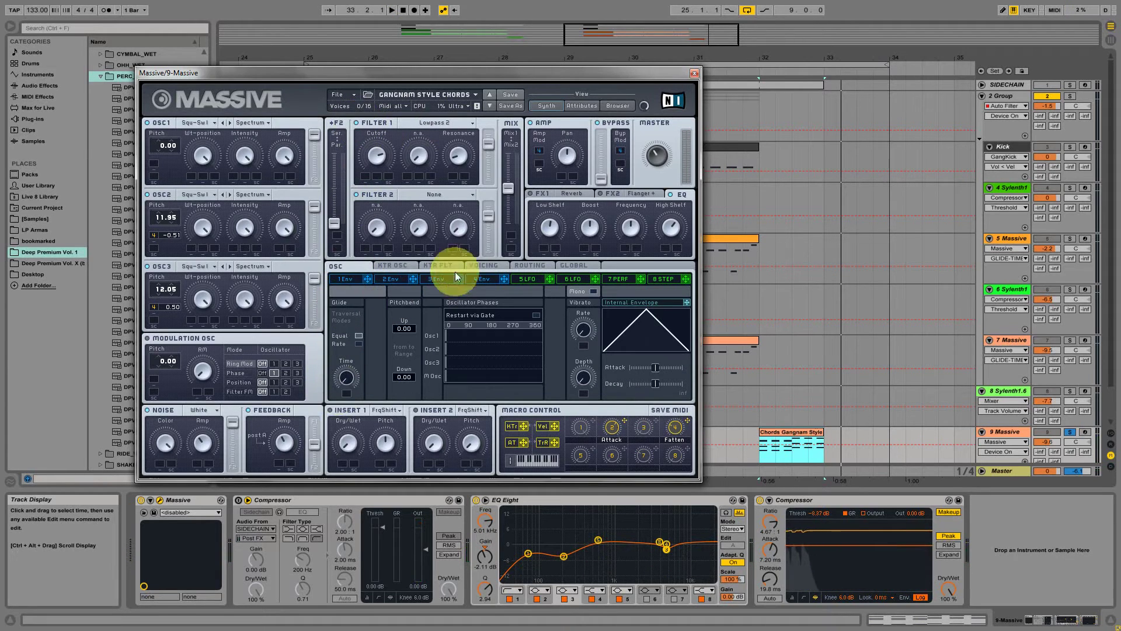
pyautogui.click(482, 264)
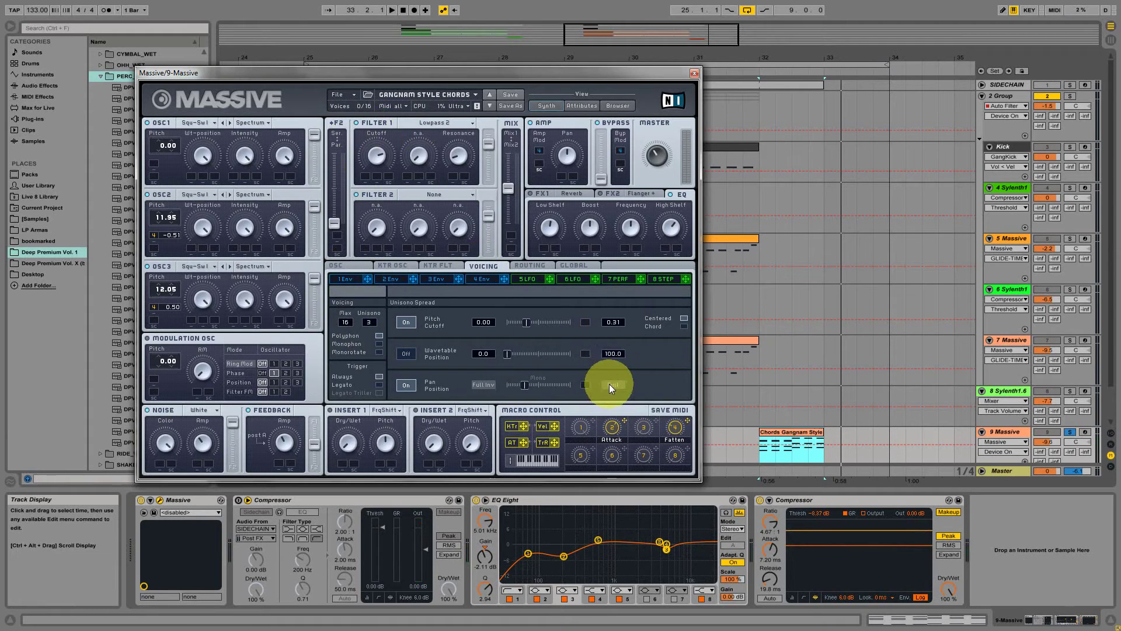
pyautogui.press('space')
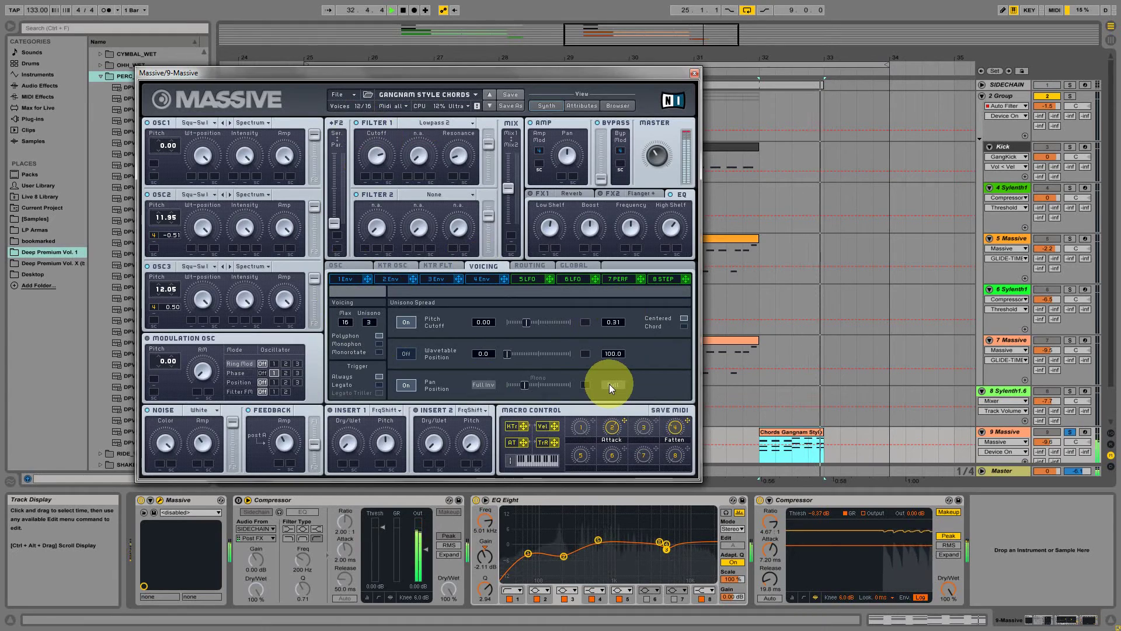
pyautogui.press('space')
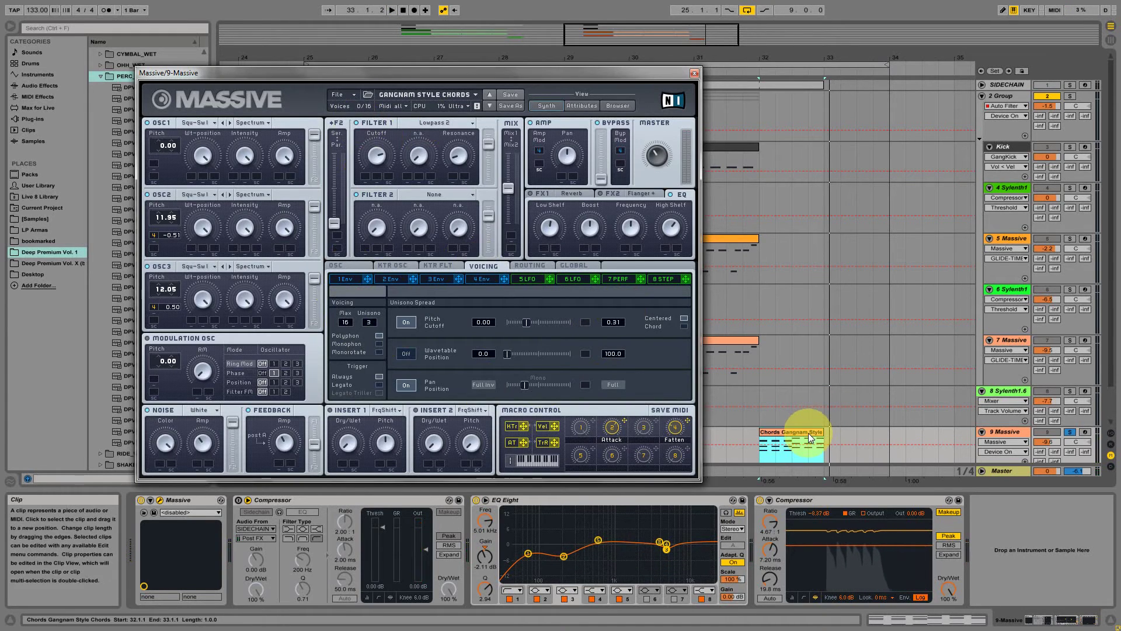
# - Open the notes of the Chords Gangnam Style clip, close the Massive window and play the clip
pyautogui.doubleClick(810, 437)
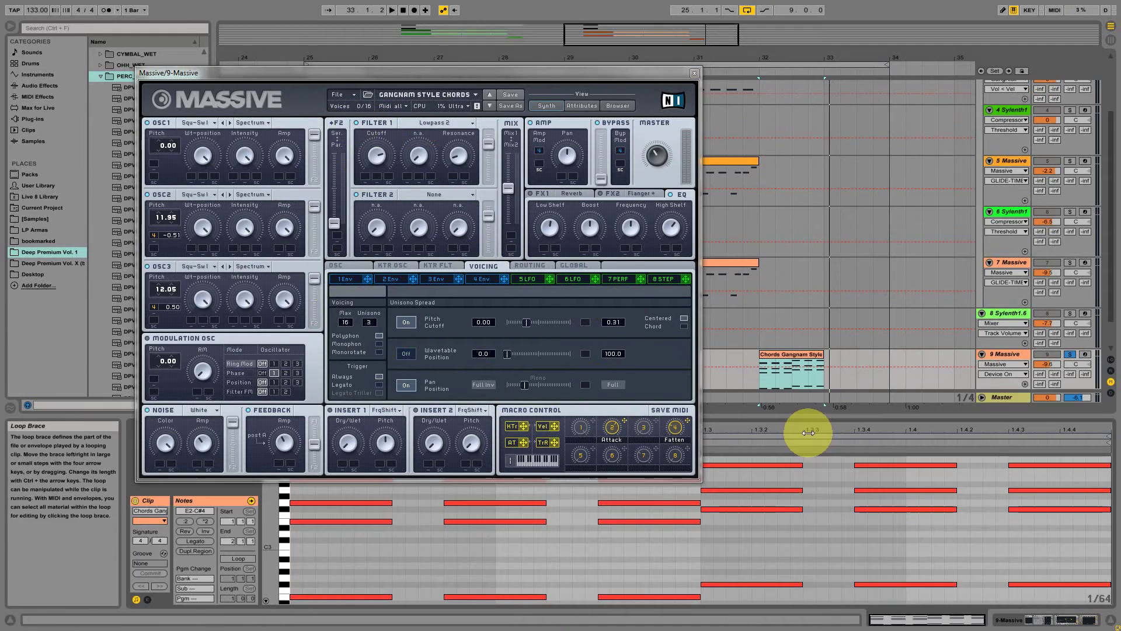
pyautogui.click(694, 73)
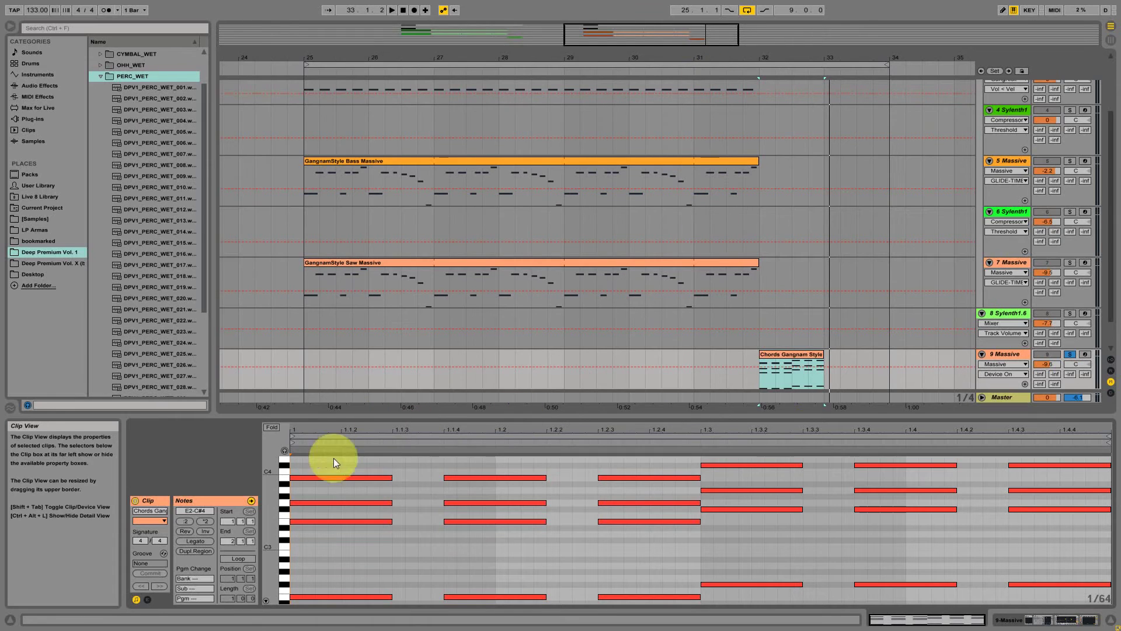
pyautogui.press('space')
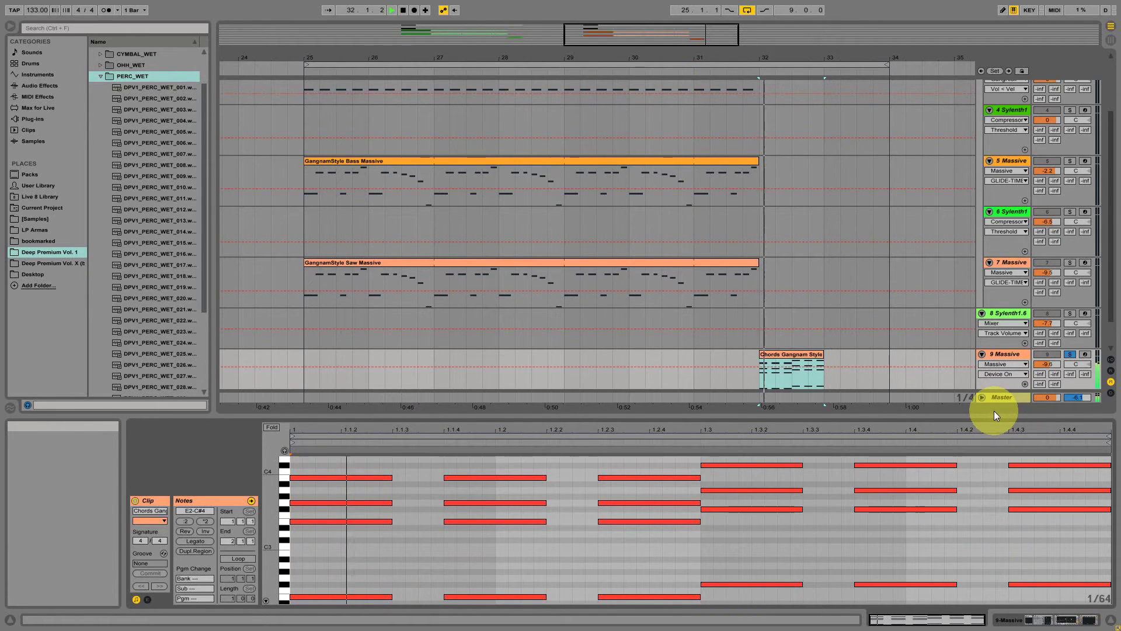
# - Turn off solo on the 9 Massive track and hide the clip's detail view
pyautogui.click(1060, 354)
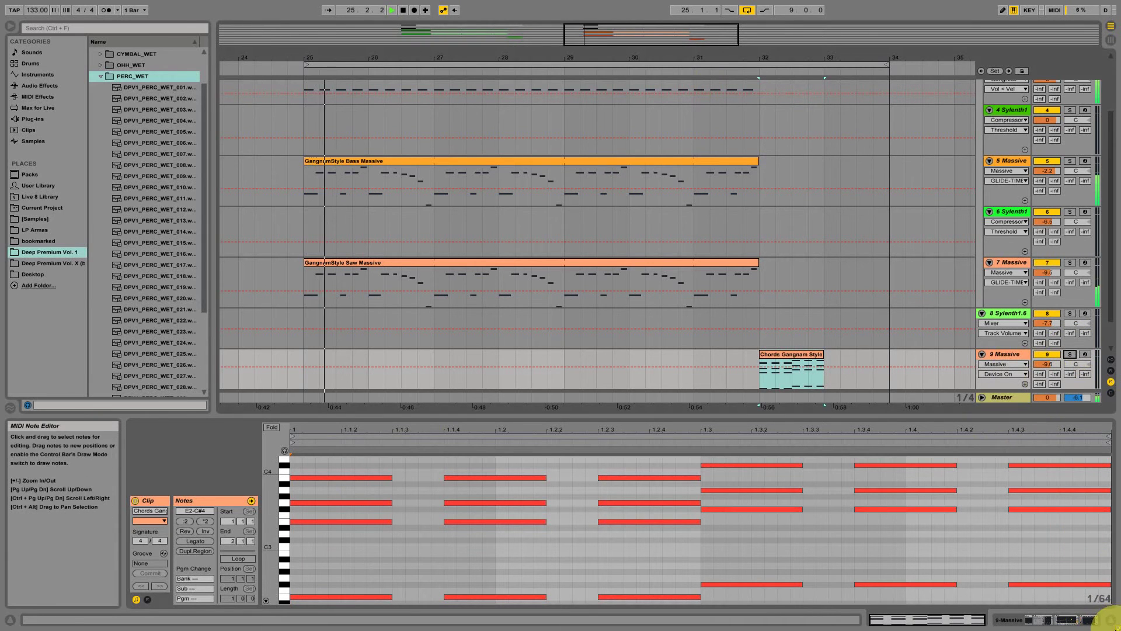
pyautogui.click(1112, 627)
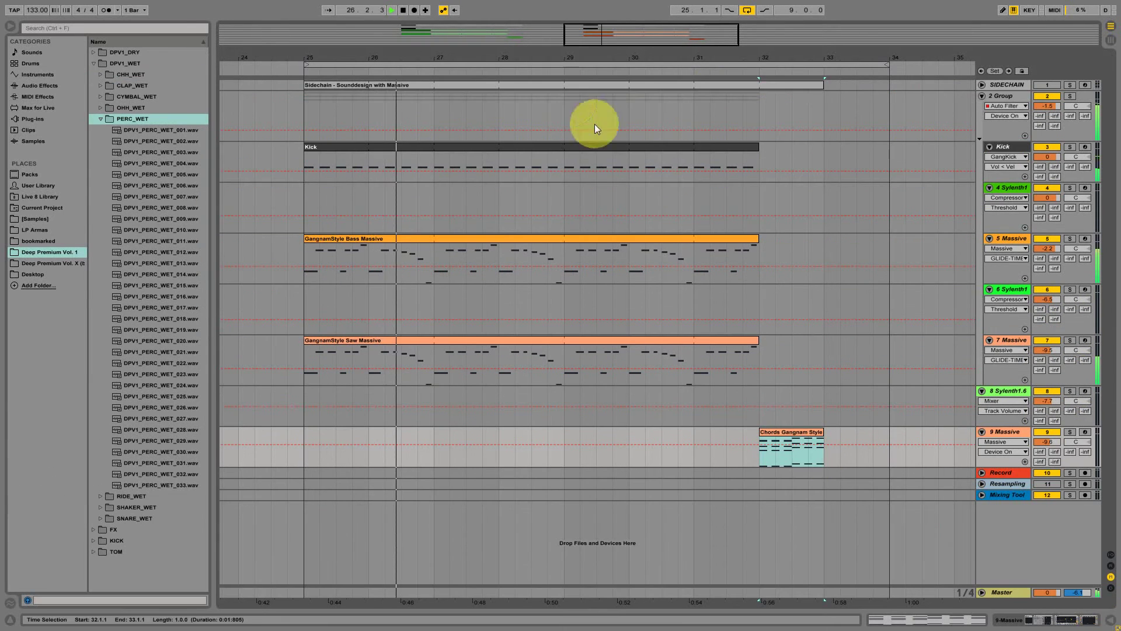
# - Display the Frequency automation of the 2 Group track's Auto Filter and play the Massive section from bar 25
pyautogui.click(1008, 96)
pyautogui.click(1008, 96)
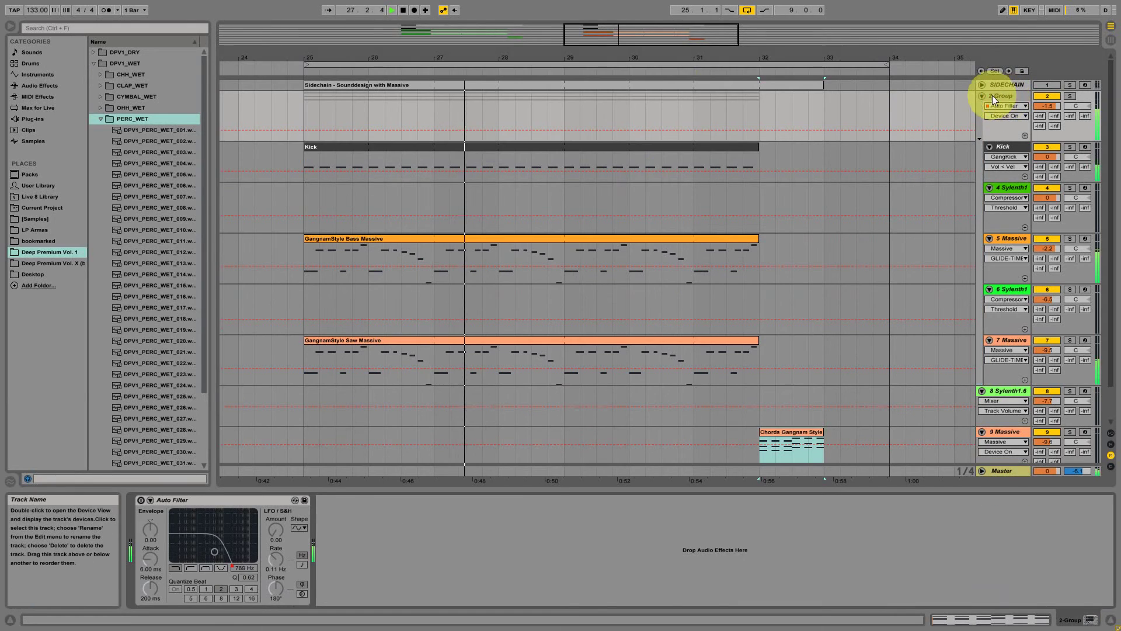
pyautogui.click(983, 96)
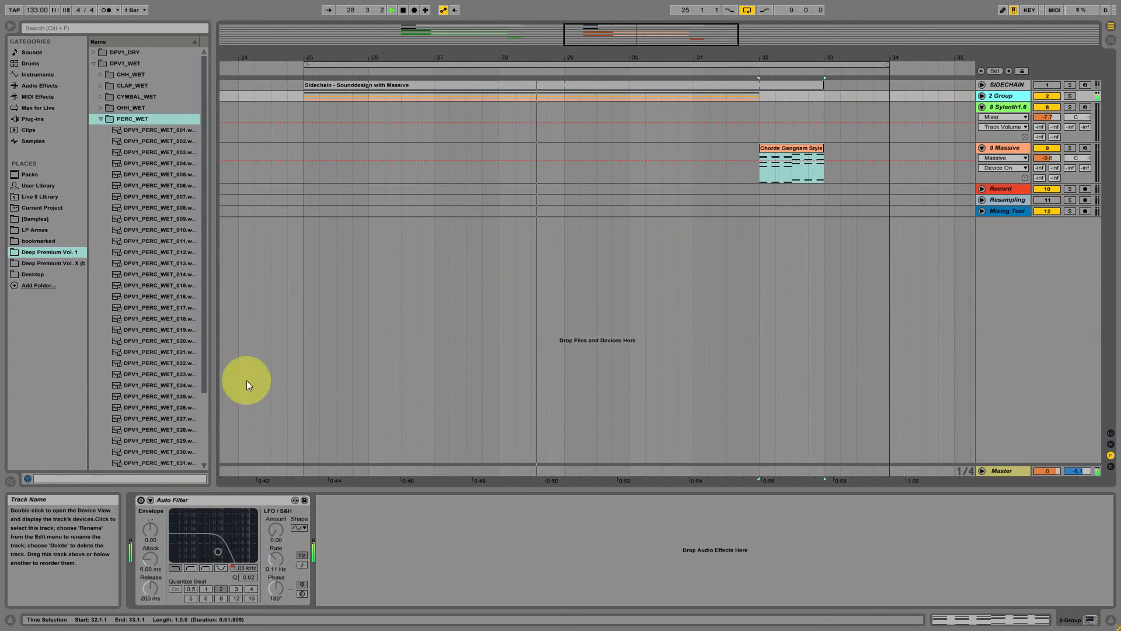
pyautogui.click(983, 96)
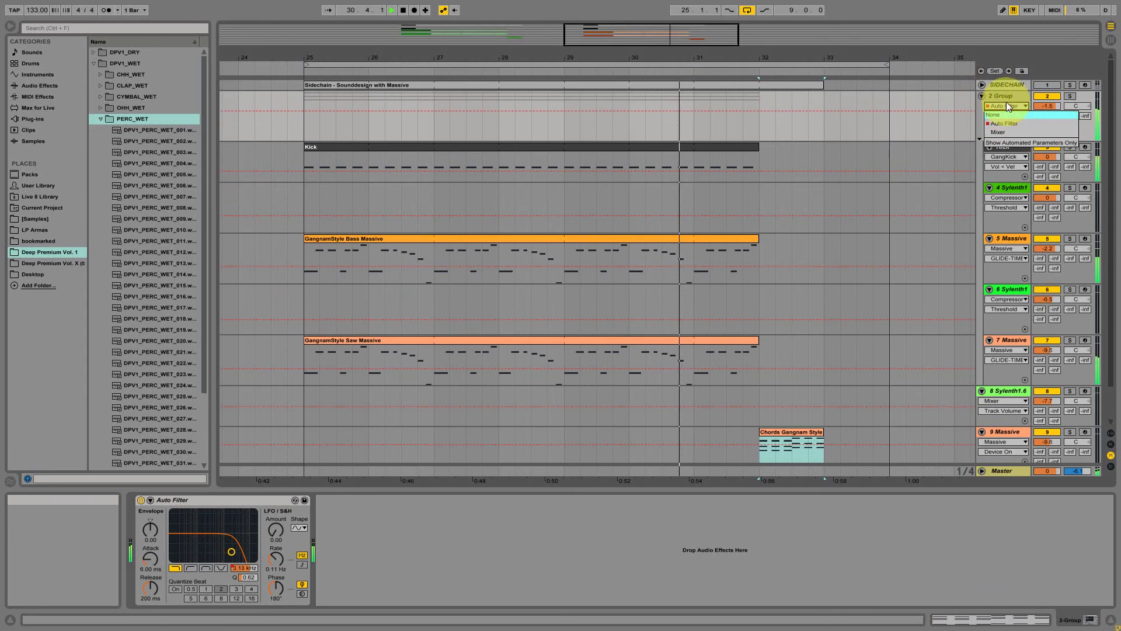
pyautogui.click(1006, 116)
pyautogui.click(1007, 141)
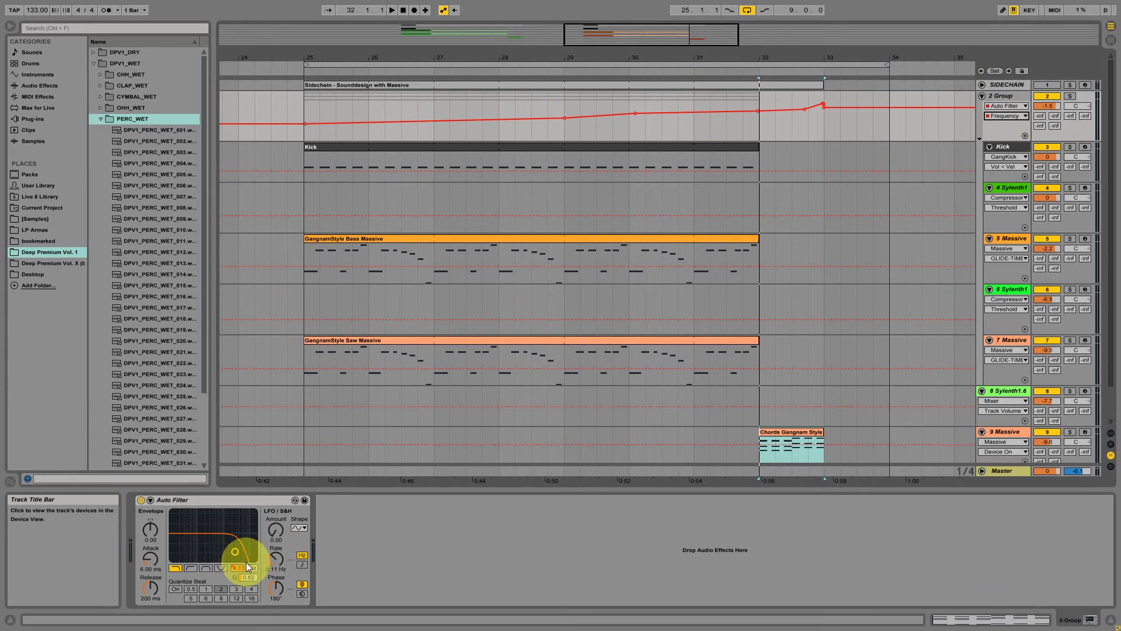
pyautogui.click(297, 68)
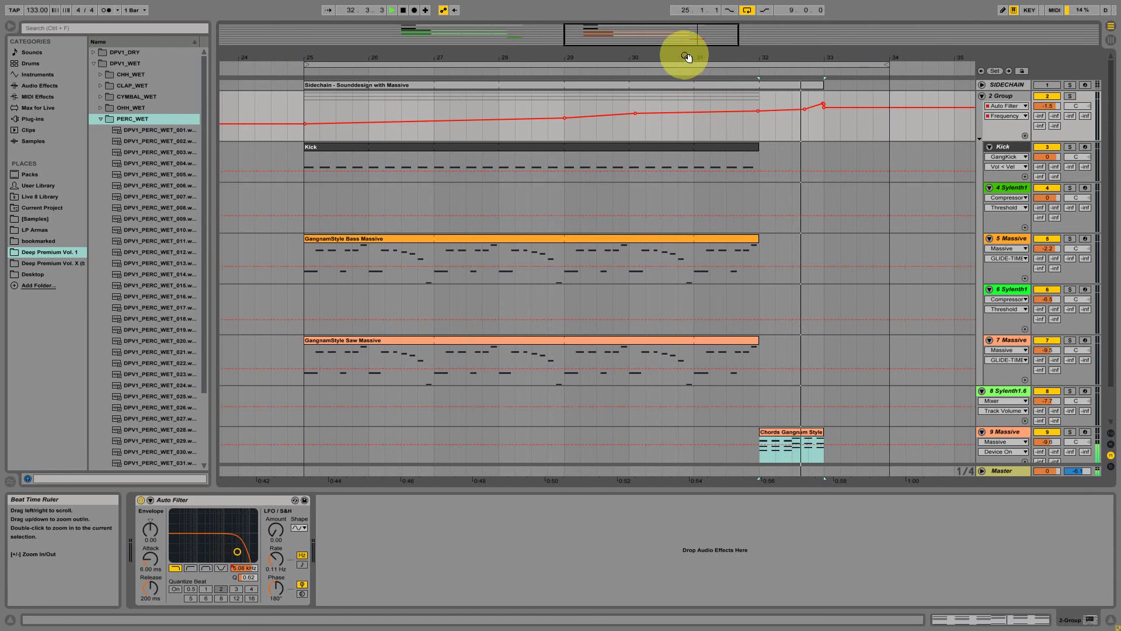
# - Bring the Sylenth section into view and examine the device chains of the 4, 6 and 8 Sylenth1 tracks
pyautogui.moveTo(687, 56); pyautogui.dragTo(850, 55)
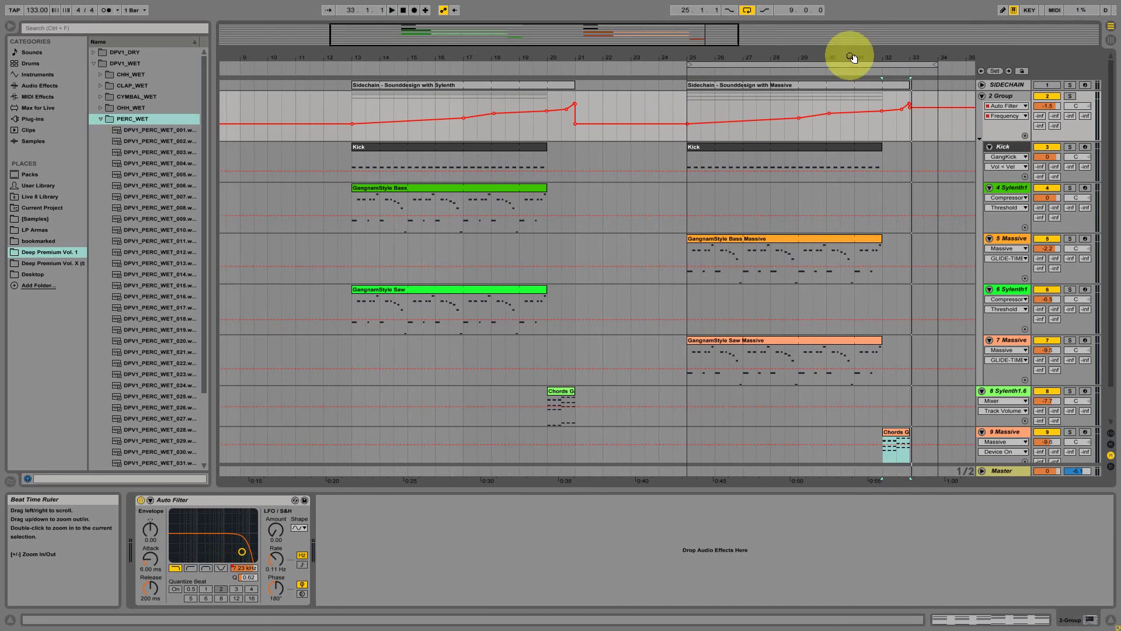
pyautogui.click(1007, 189)
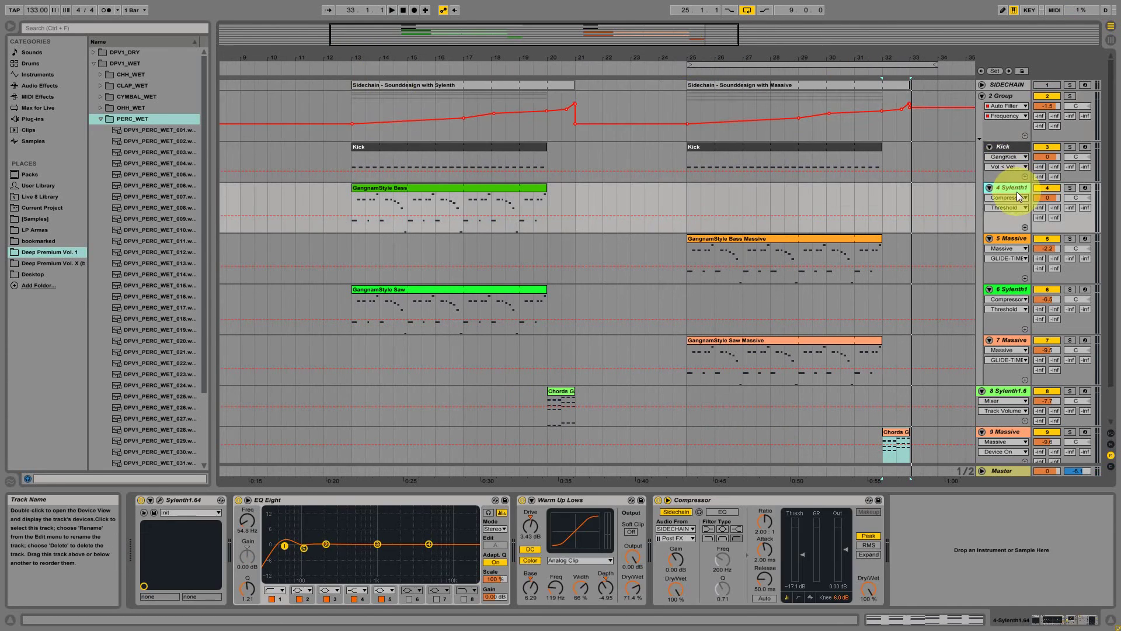
pyautogui.click(1014, 290)
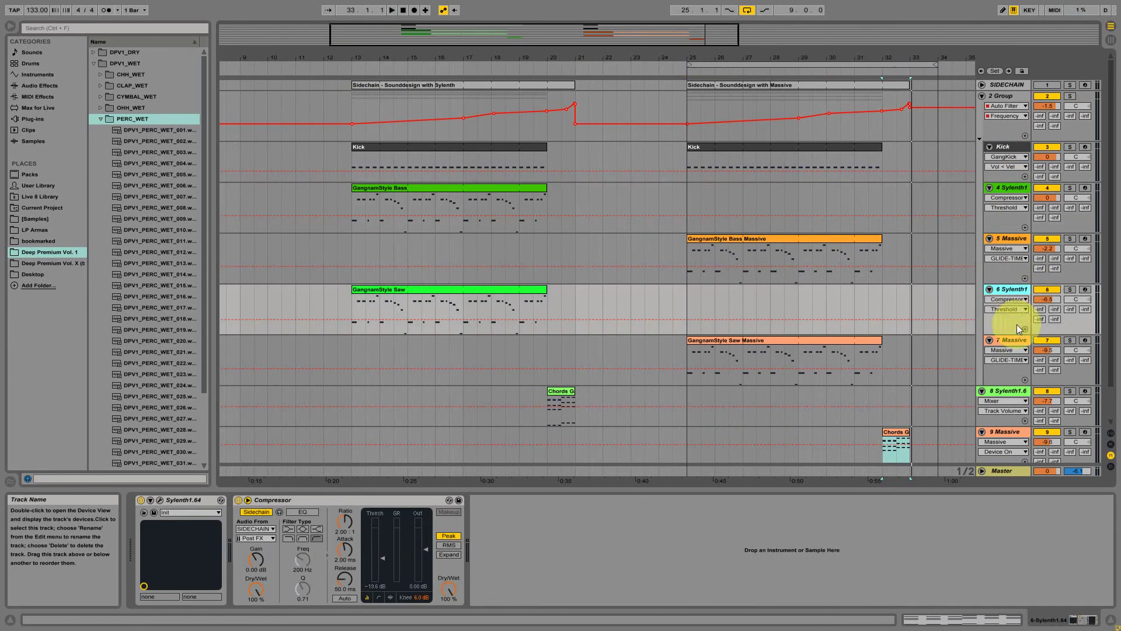
pyautogui.click(1018, 392)
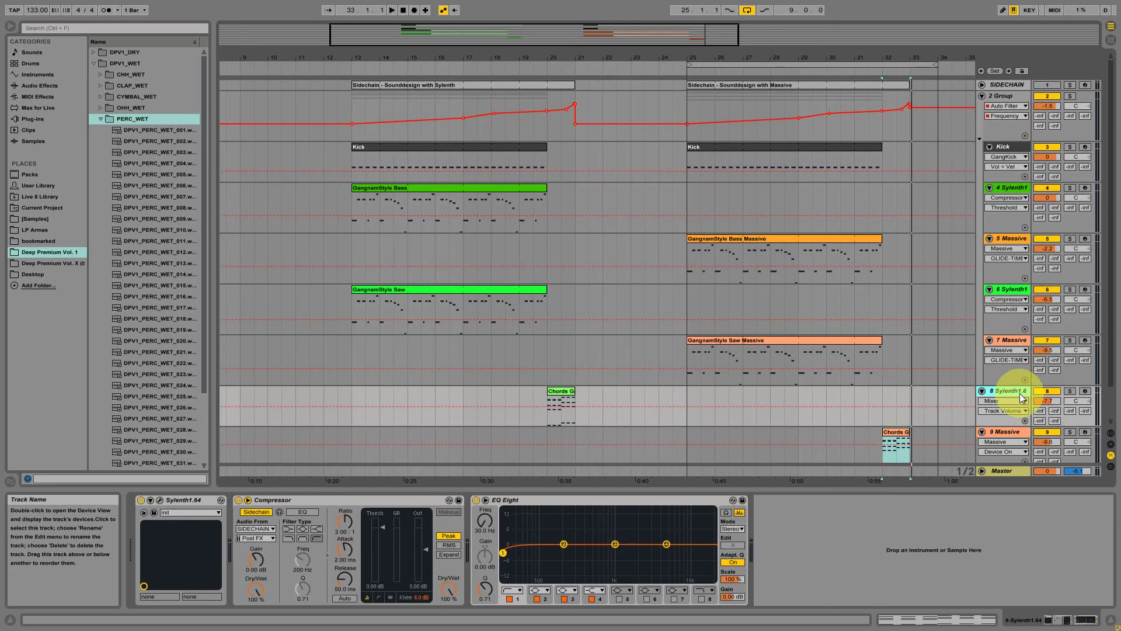
# - Play the Sylenth section and the Massive section from their starts to compare the two versions
pyautogui.click(344, 67)
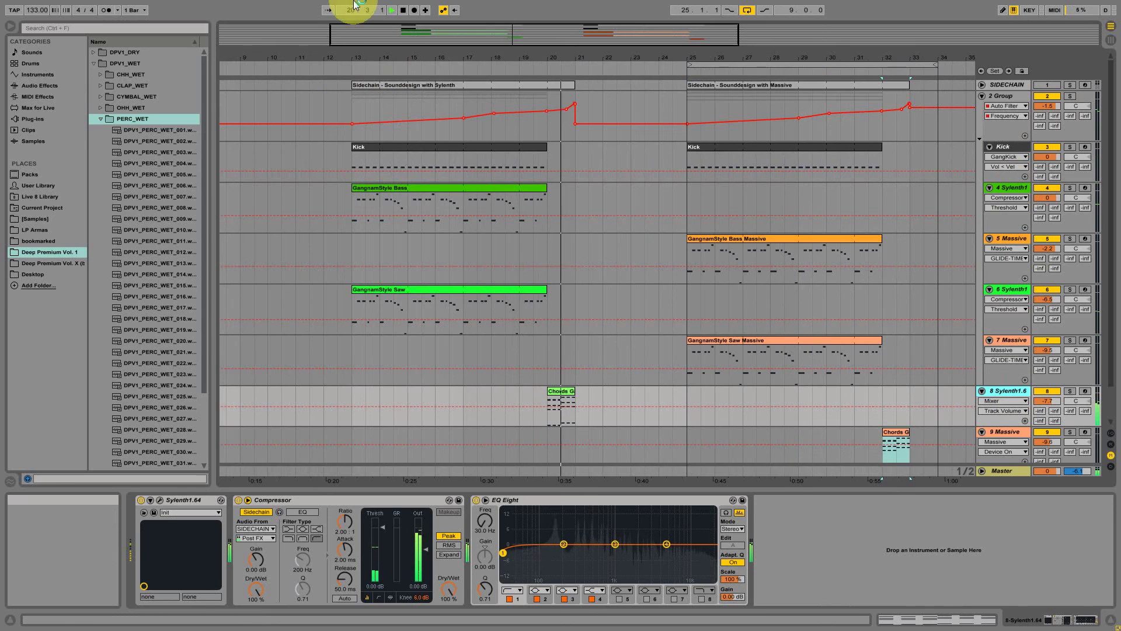
pyautogui.click(682, 68)
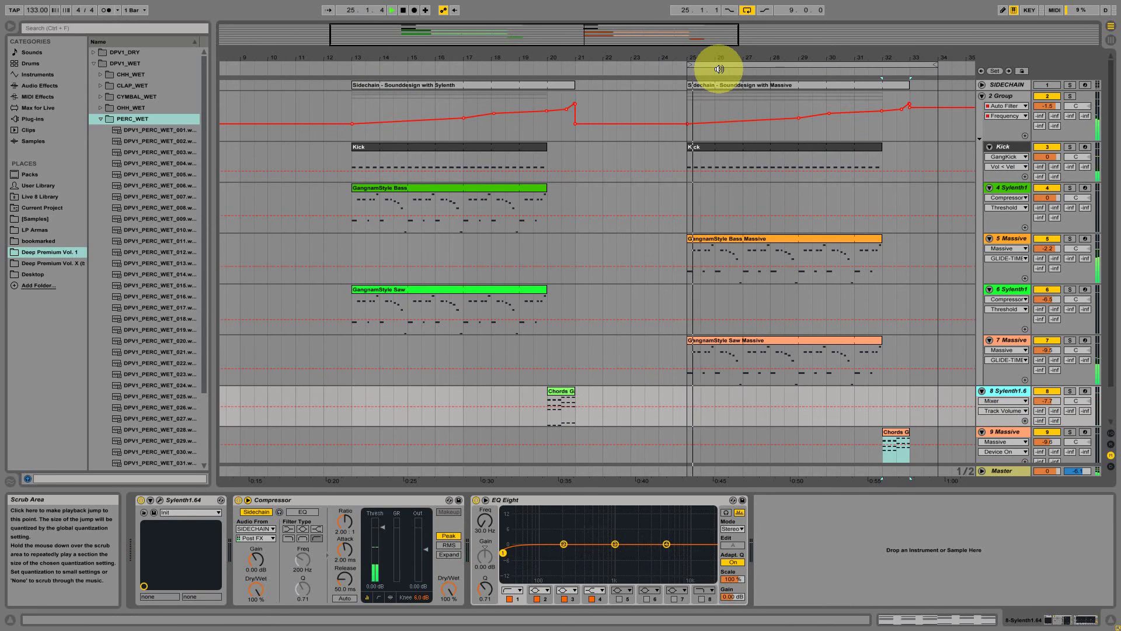